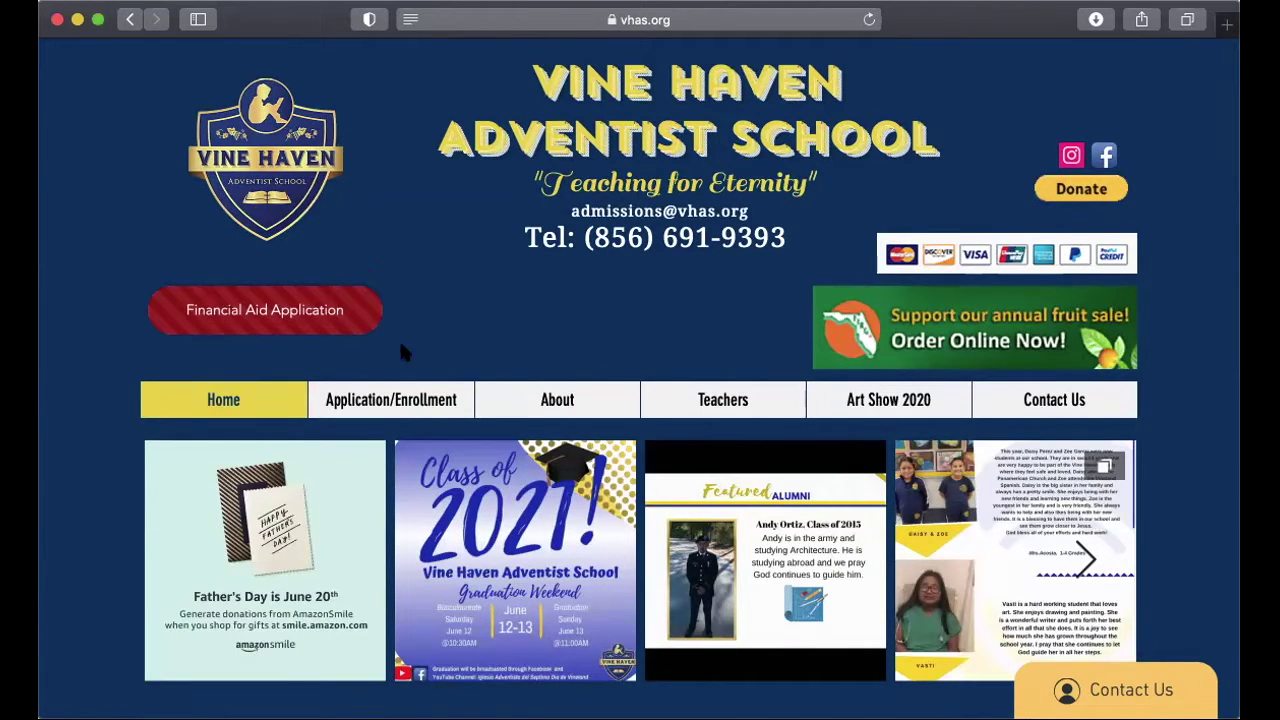
Step: Go to the New Students page under Application/Enrollment and scroll to the New Student Application link
mouse_move(360, 400)
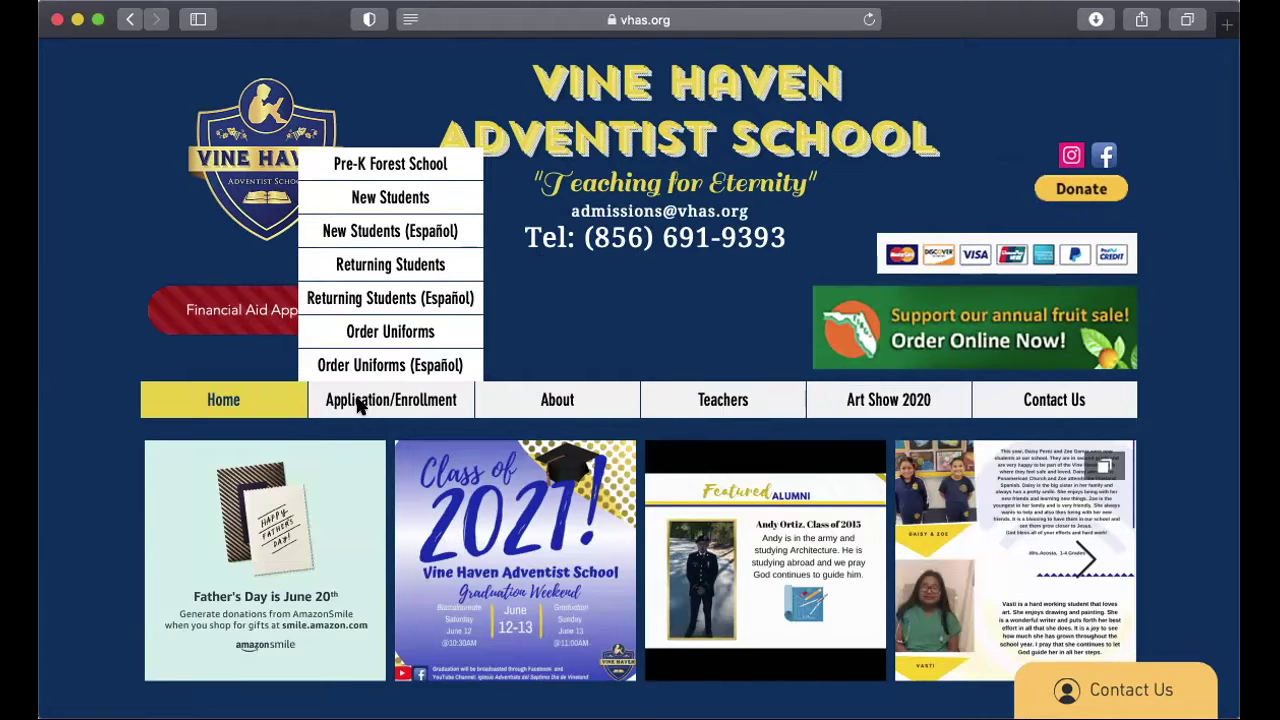
left_click(400, 199)
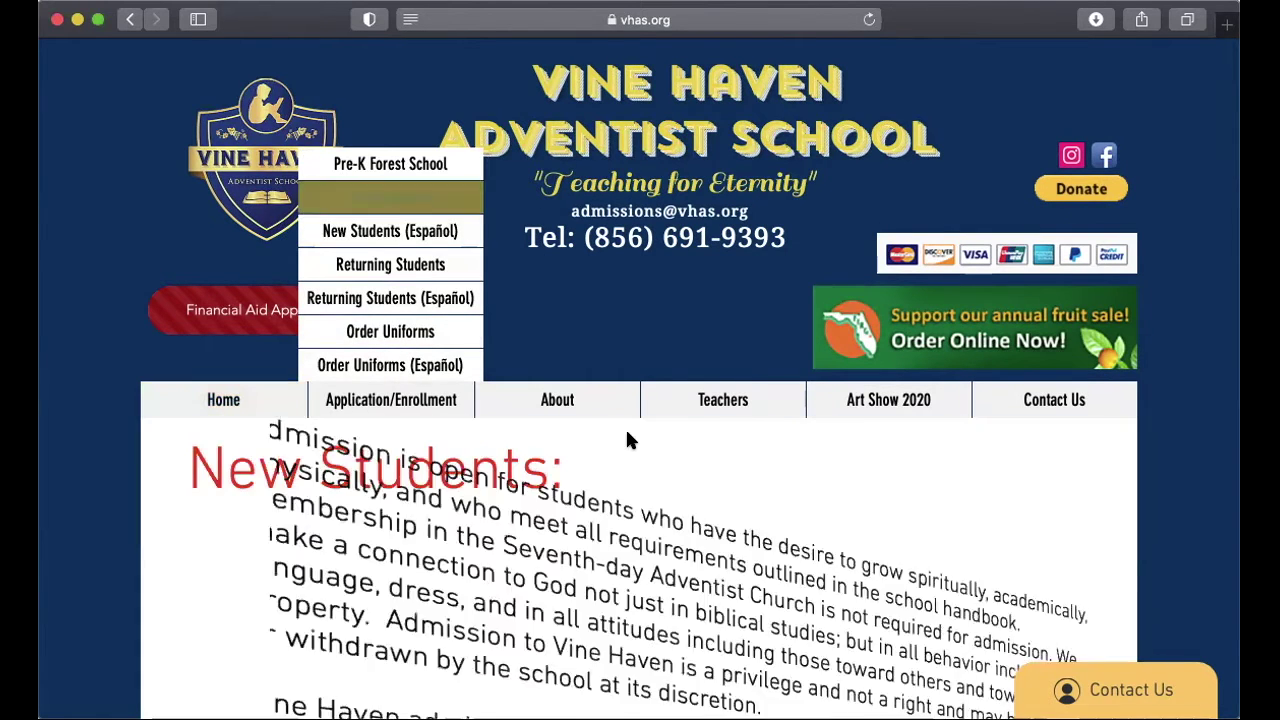
scroll(627, 430, "down", 1)
scroll(629, 435, "down", 3)
scroll(629, 433, "down", 2)
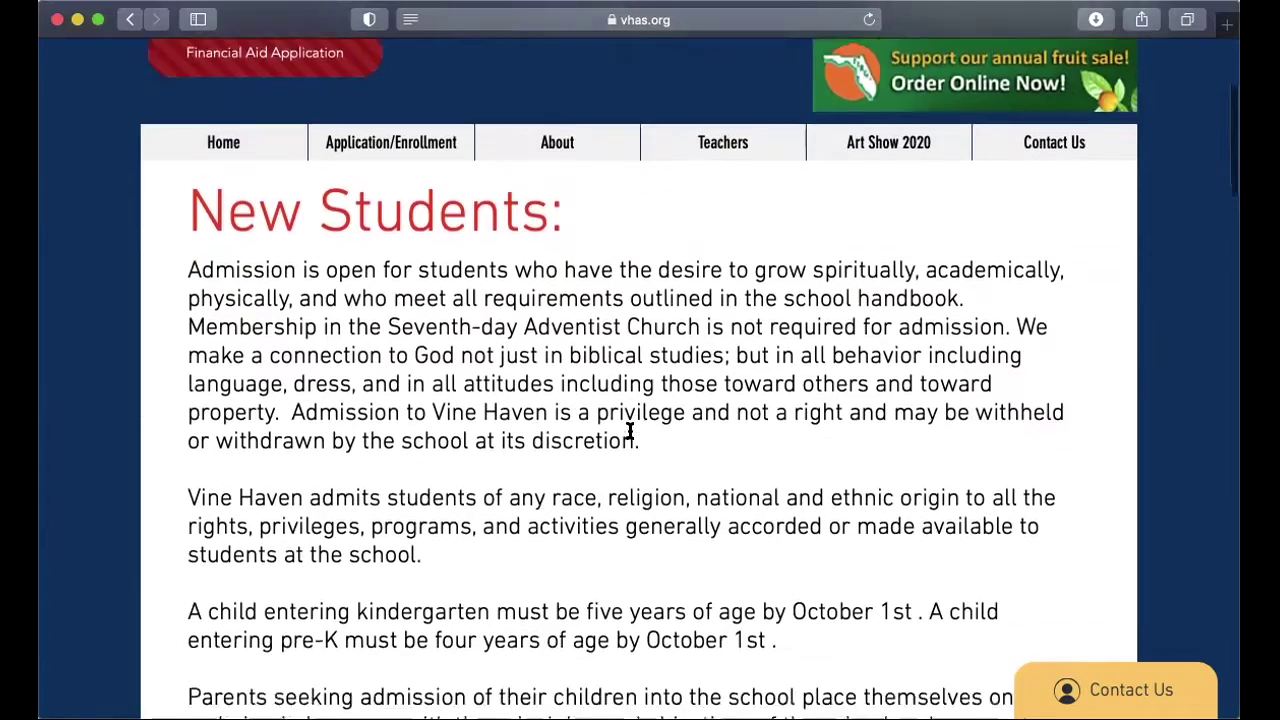
scroll(629, 431, "down", 10)
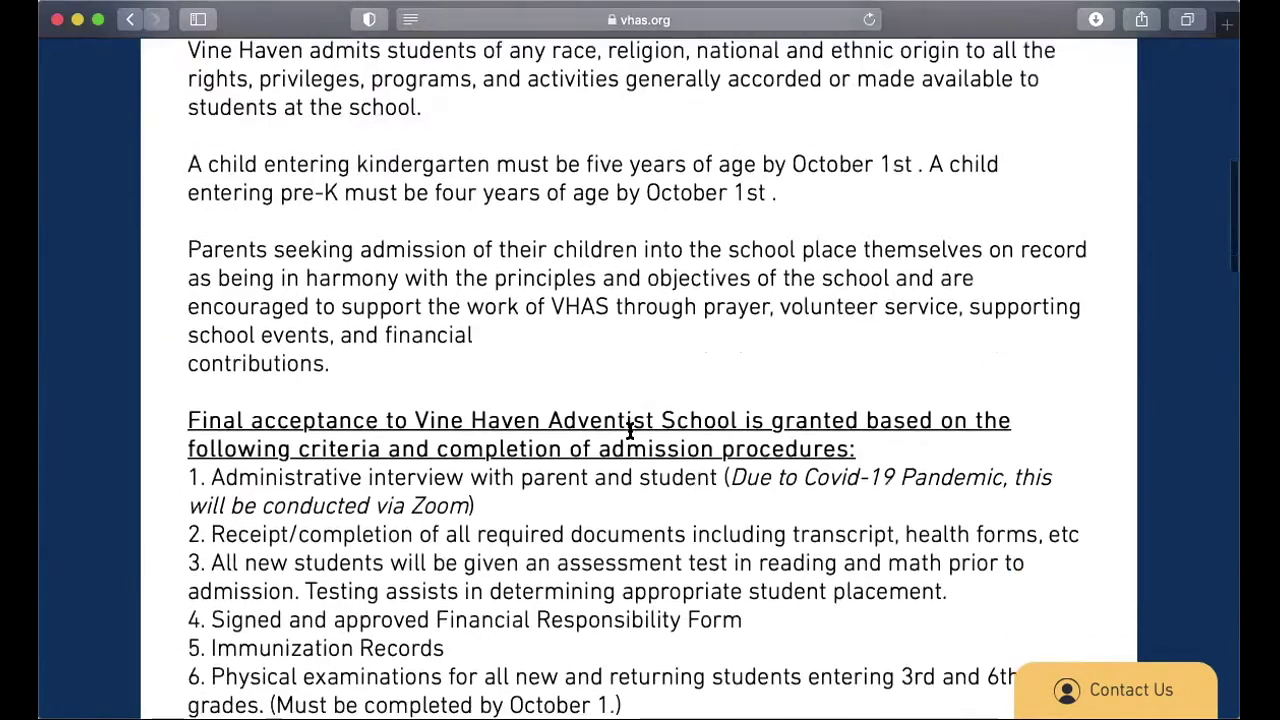
scroll(629, 430, "down", 4)
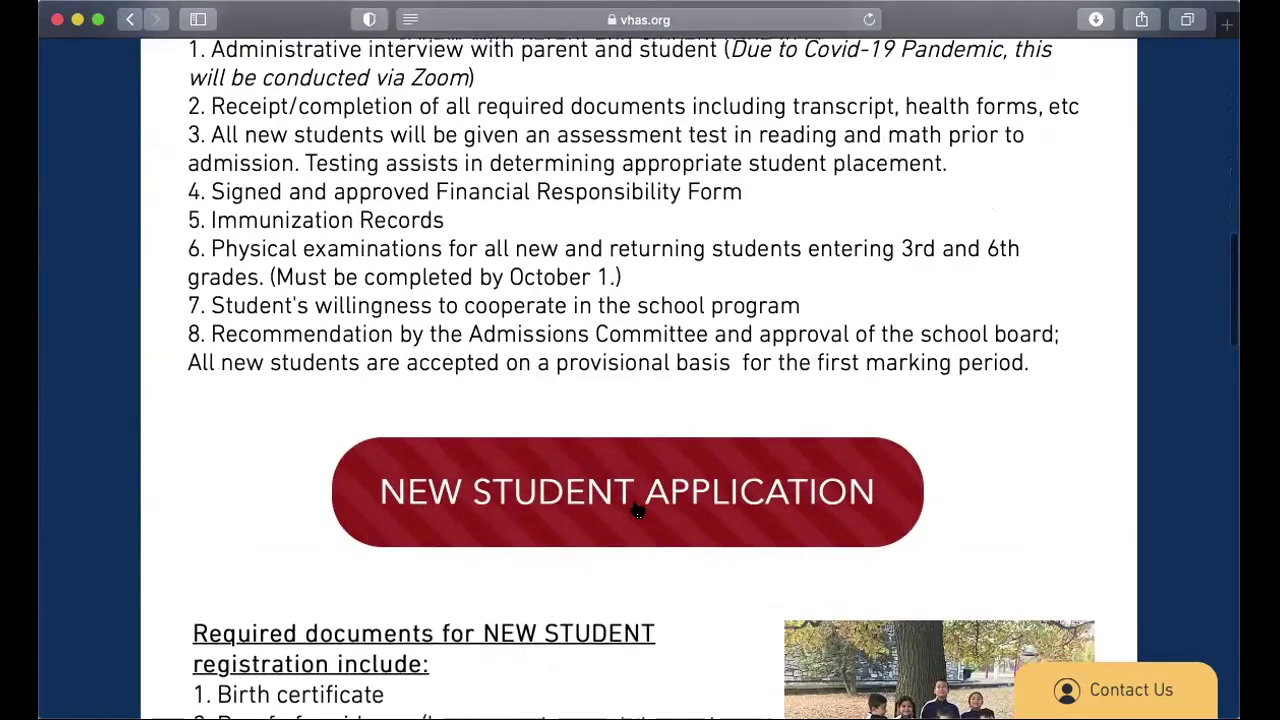
scroll(631, 503, "down", 1)
Step: Launch the online New Student Application and read the how-to-apply steps and $20 fee
left_click(629, 455)
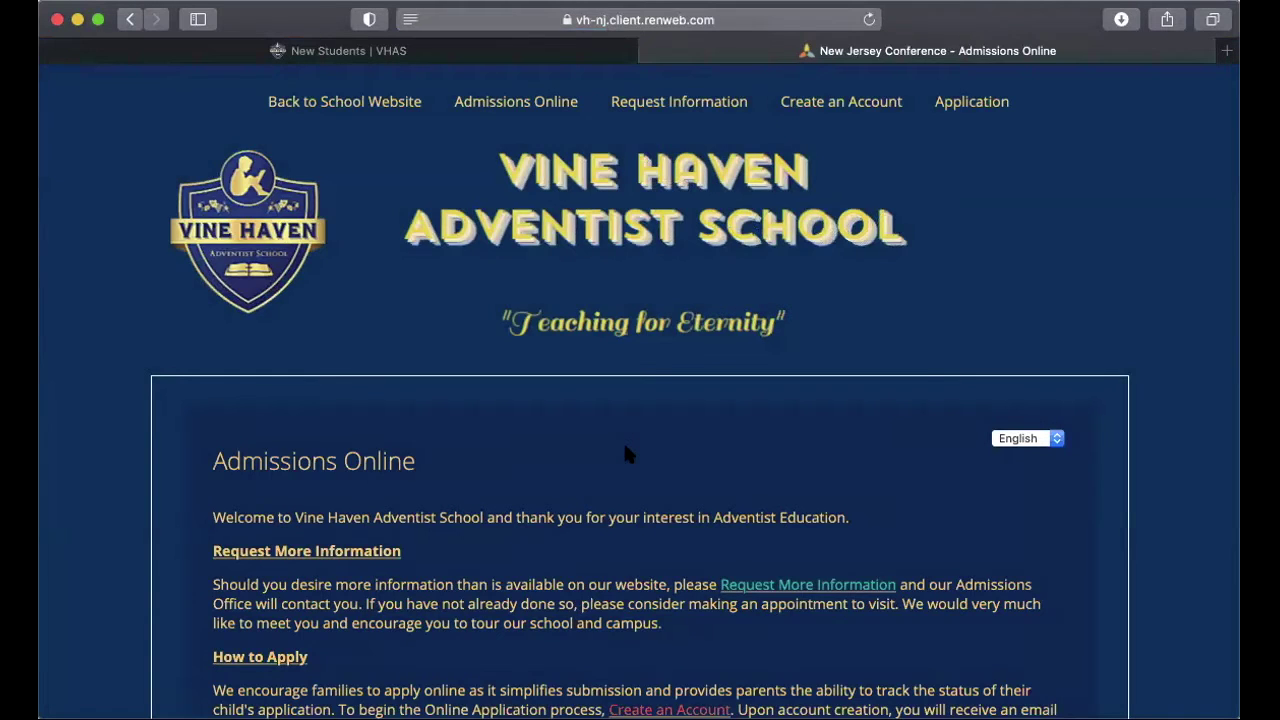
scroll(627, 453, "down", 5)
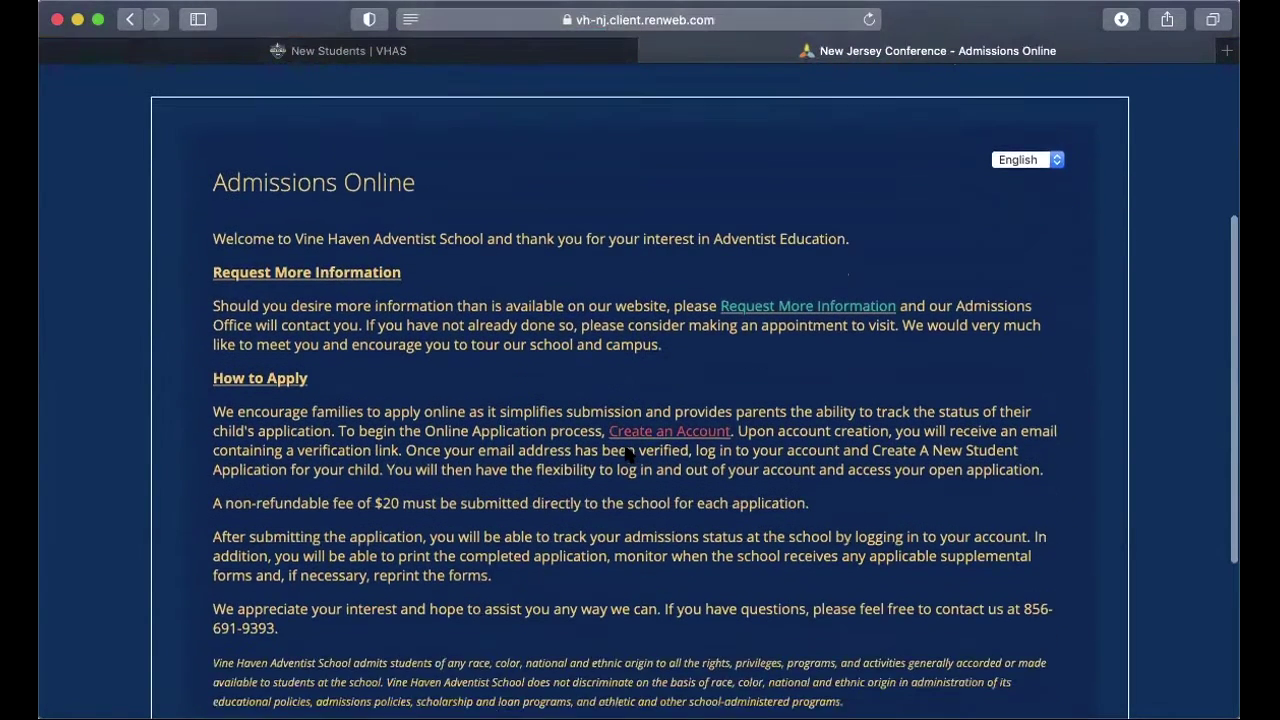
scroll(627, 453, "down", 2)
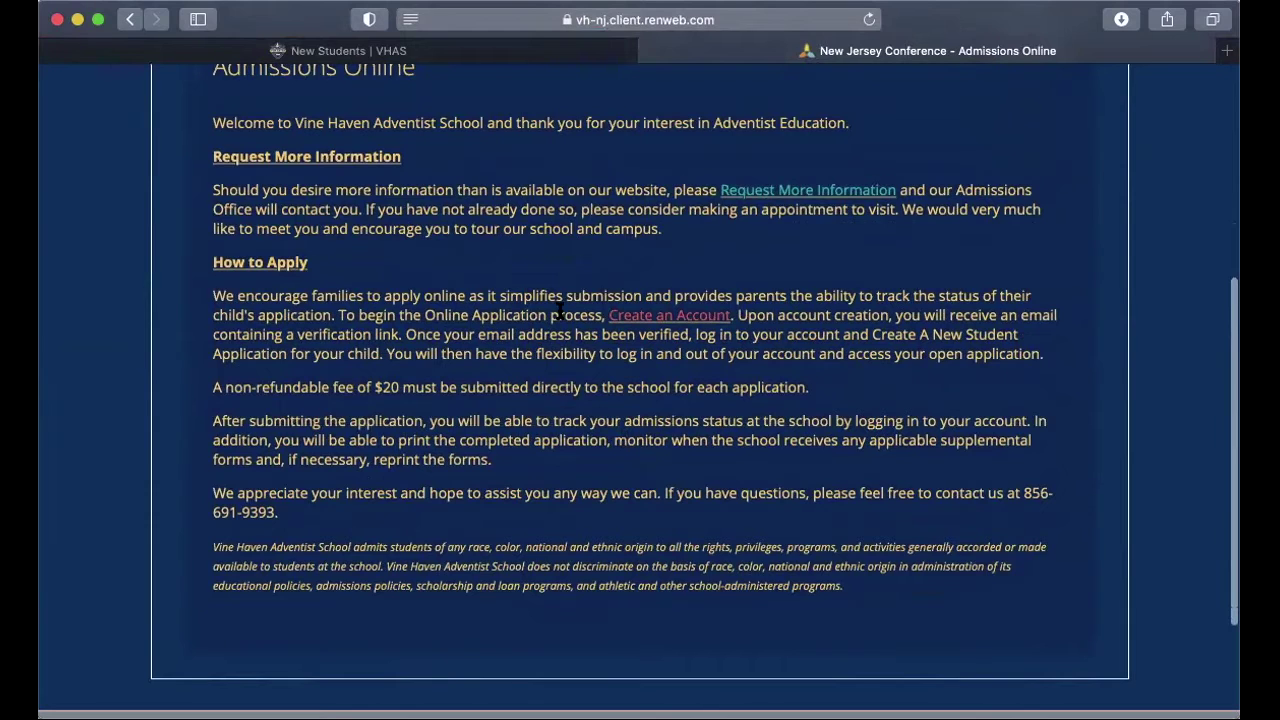
Step: Create a parent account with the parent's first and last name, declining to save the password
left_click(679, 318)
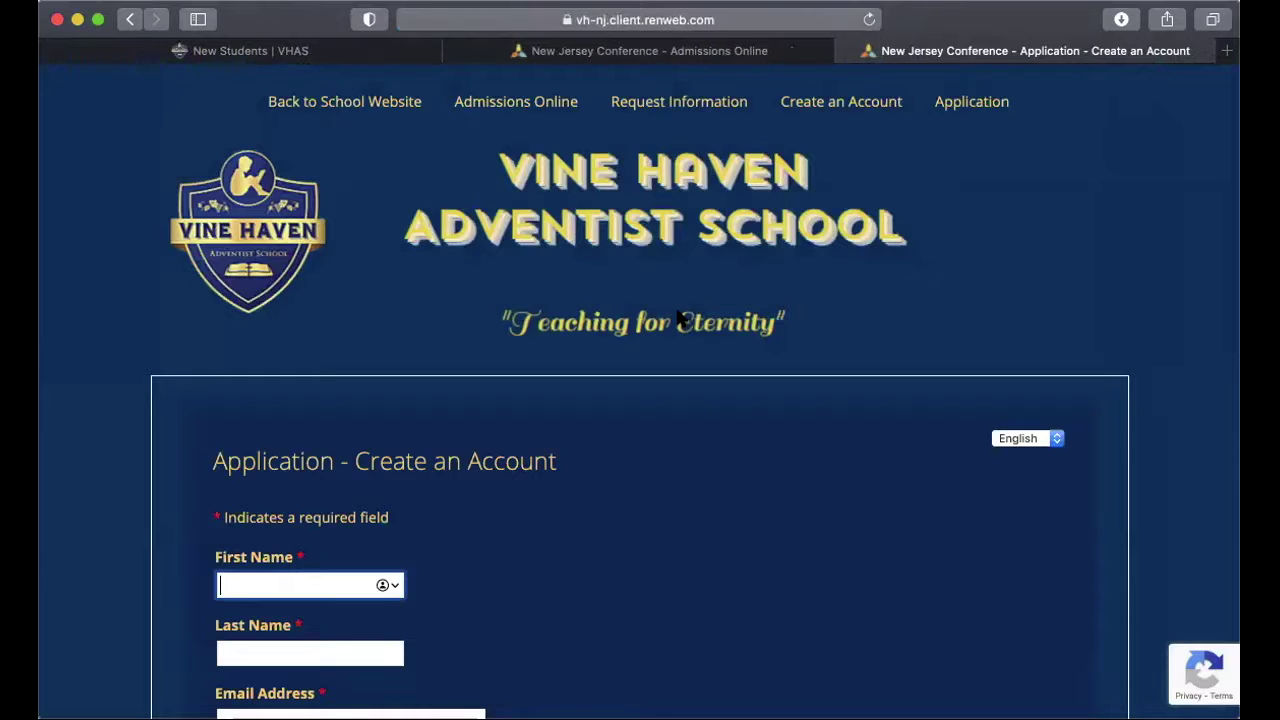
scroll(677, 318, "down", 5)
scroll(679, 318, "down", 2)
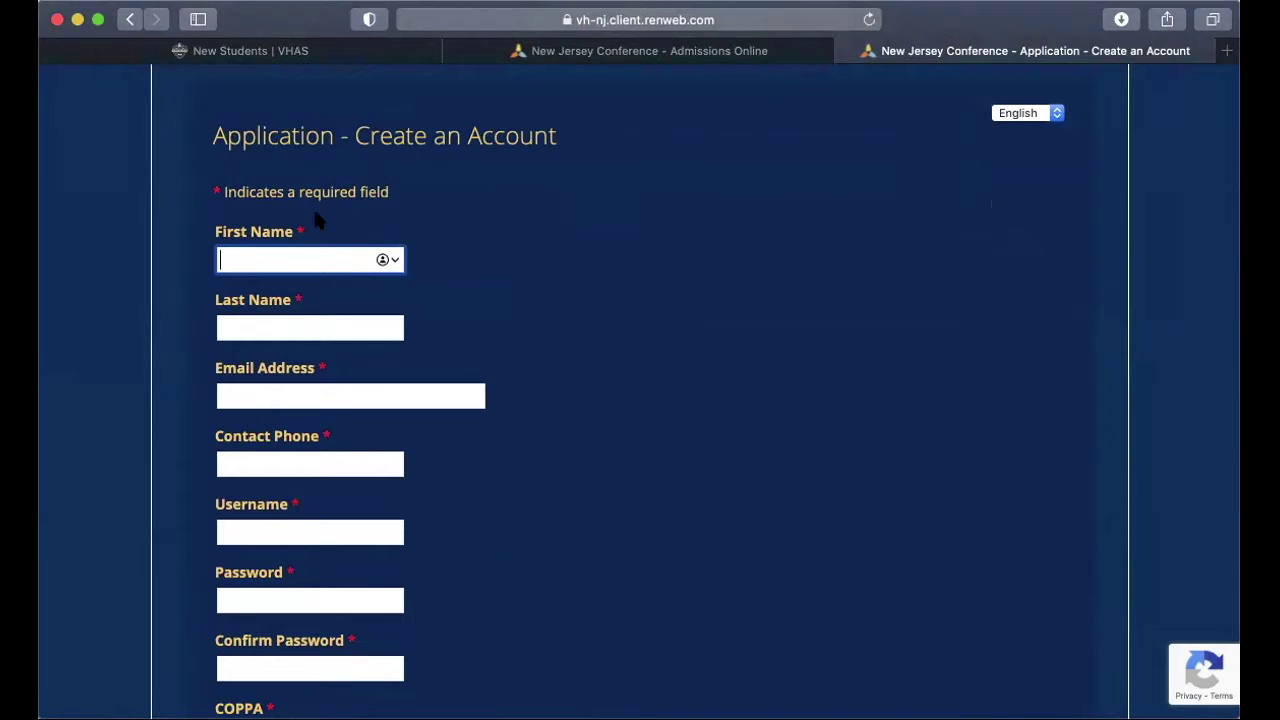
key("Tab")
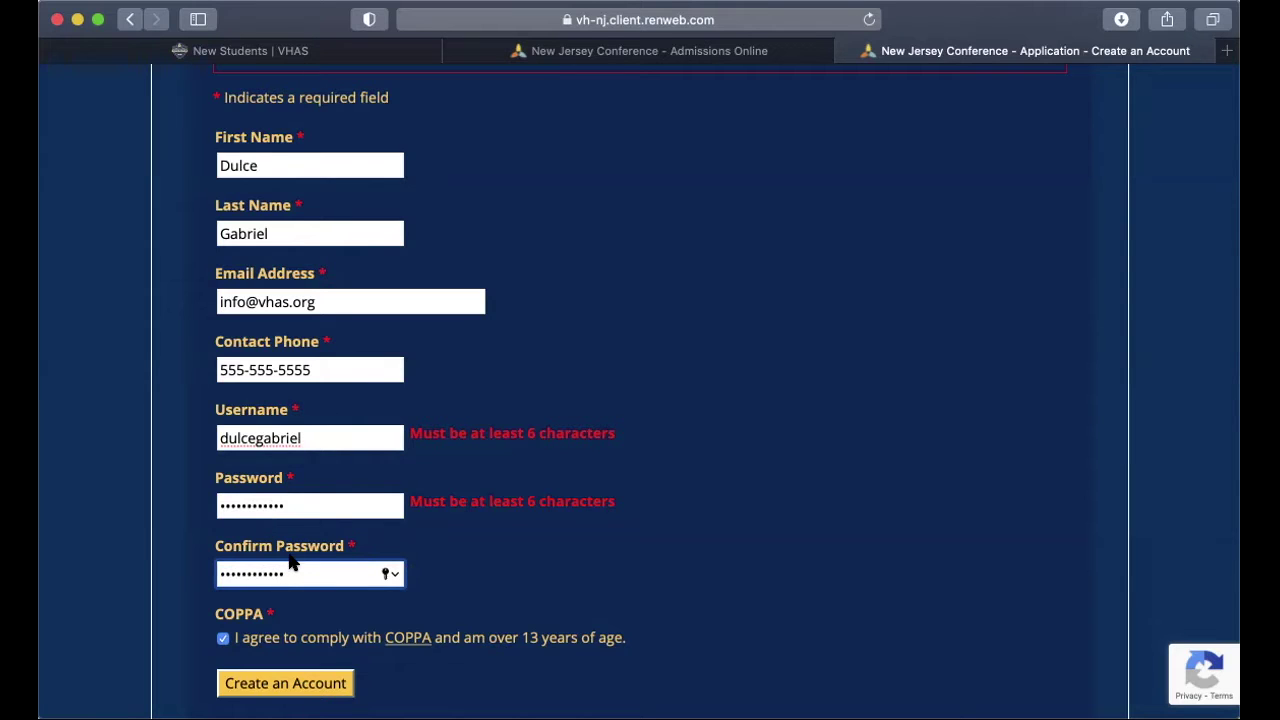
left_click(285, 684)
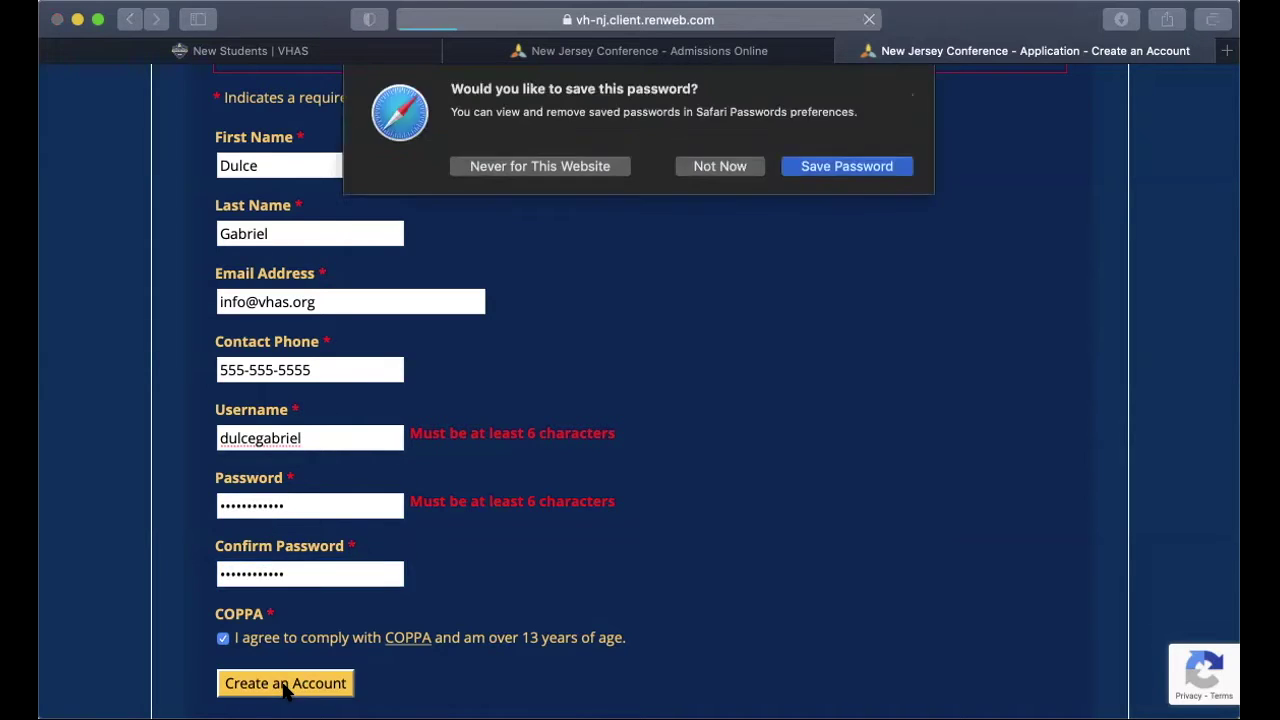
left_click(722, 168)
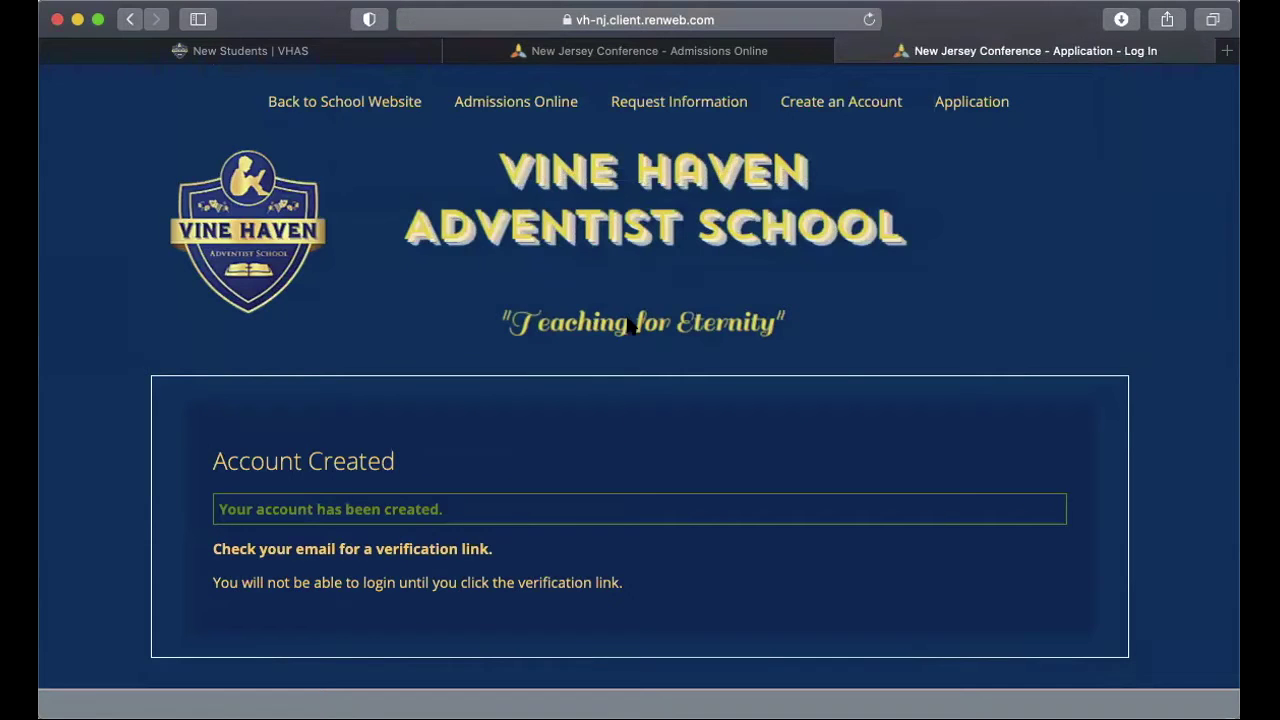
scroll(338, 447, "down", 3)
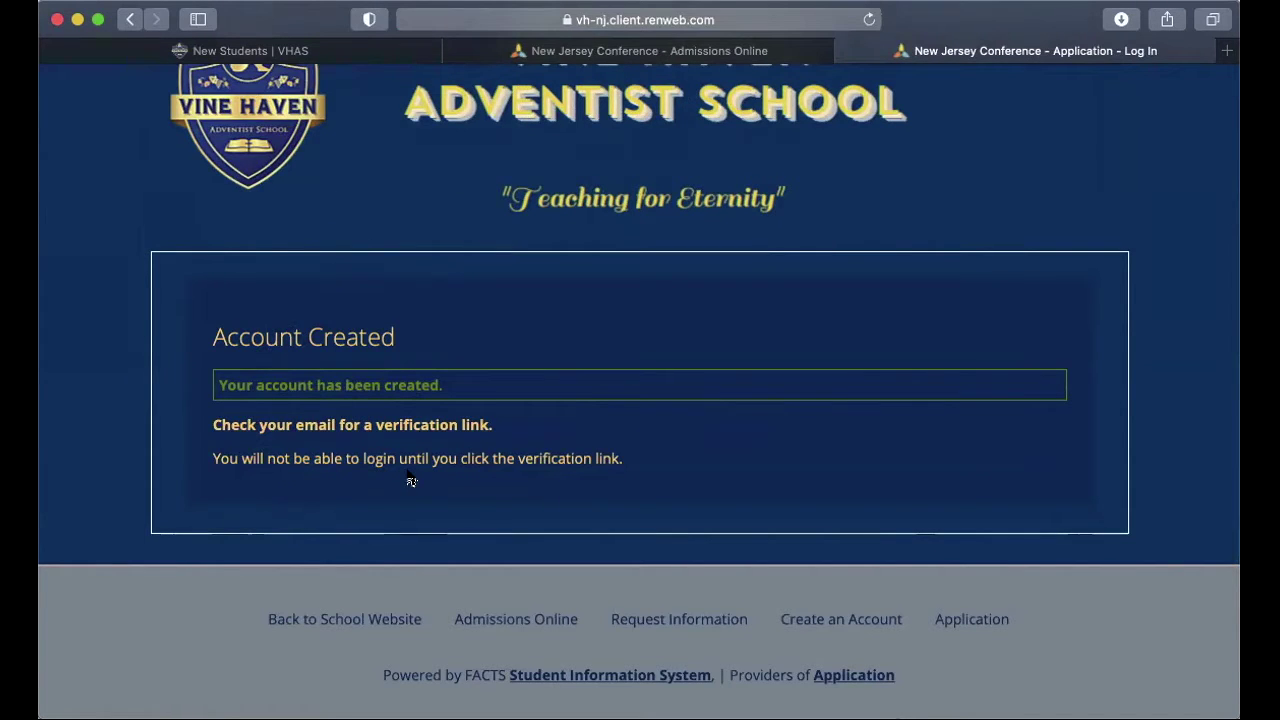
scroll(410, 481, "up", 3)
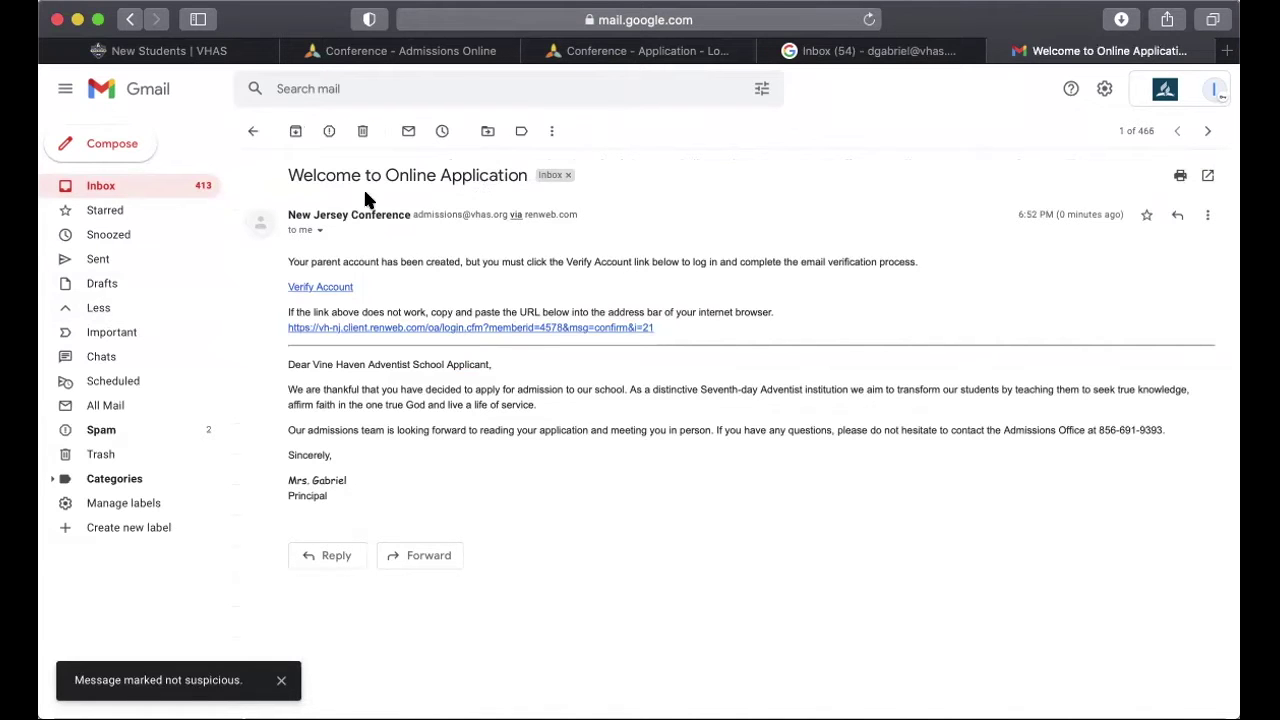
Step: In the Welcome to Online Application email, follow the Verify Account link
left_click_drag(286, 172, 528, 177)
left_click_drag(288, 212, 410, 213)
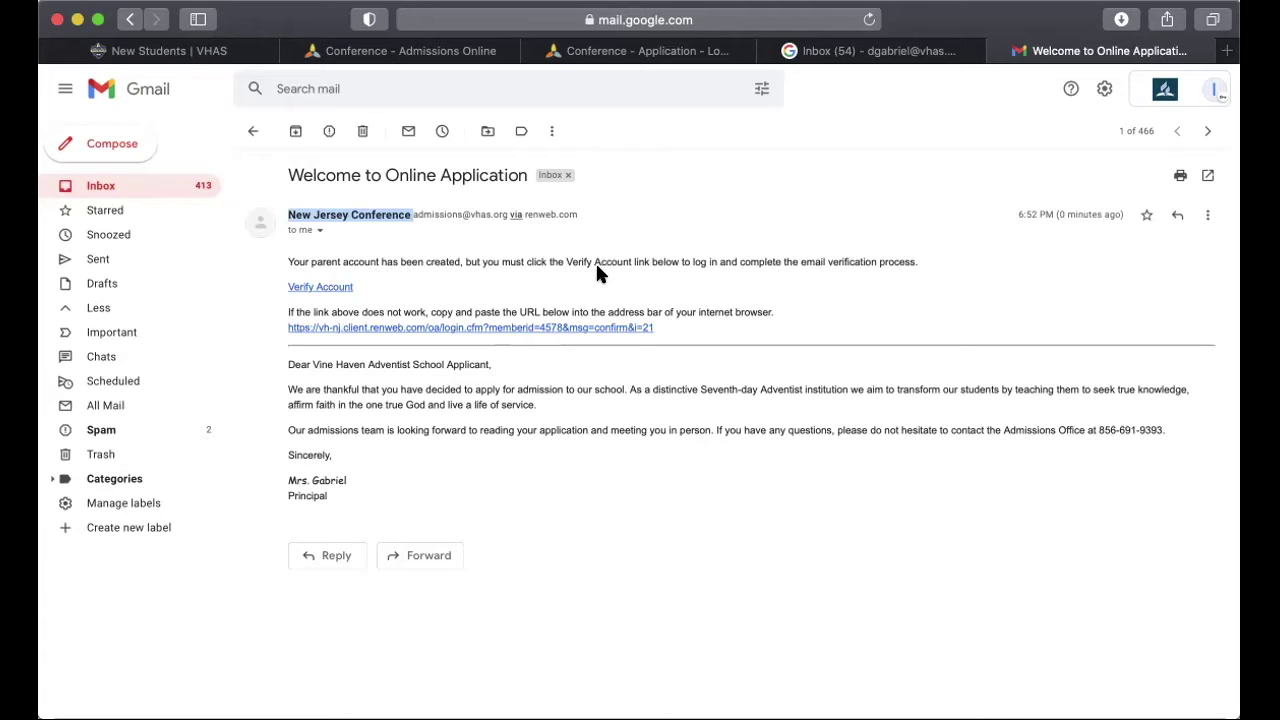
left_click(318, 288)
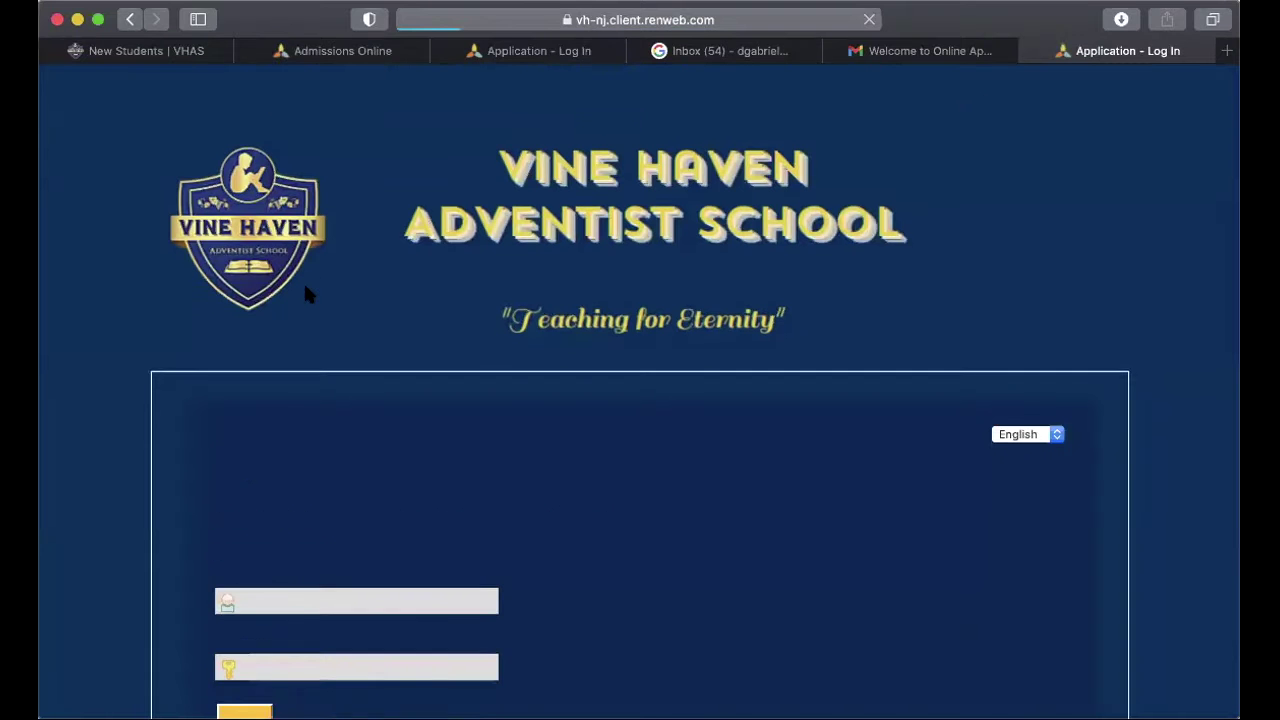
Step: Log in with the parent's username and password, dismissing the save-password prompt
scroll(495, 430, "down", 3)
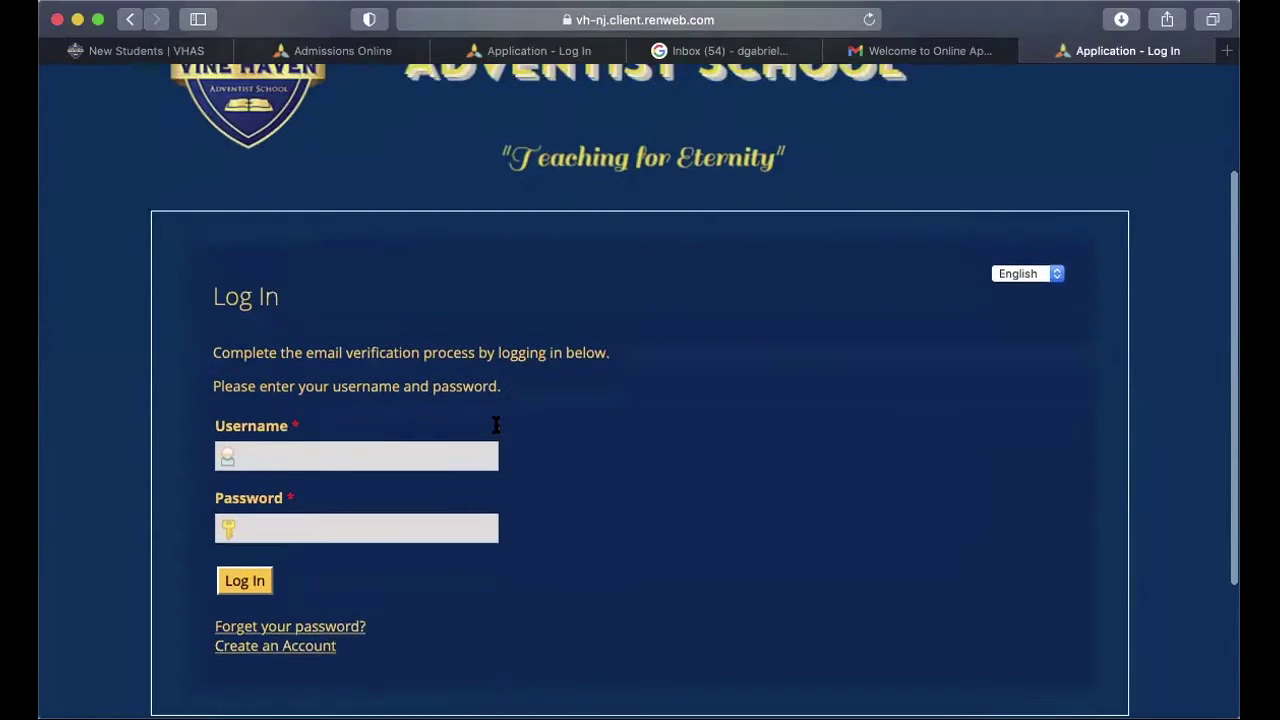
scroll(495, 430, "up", 3)
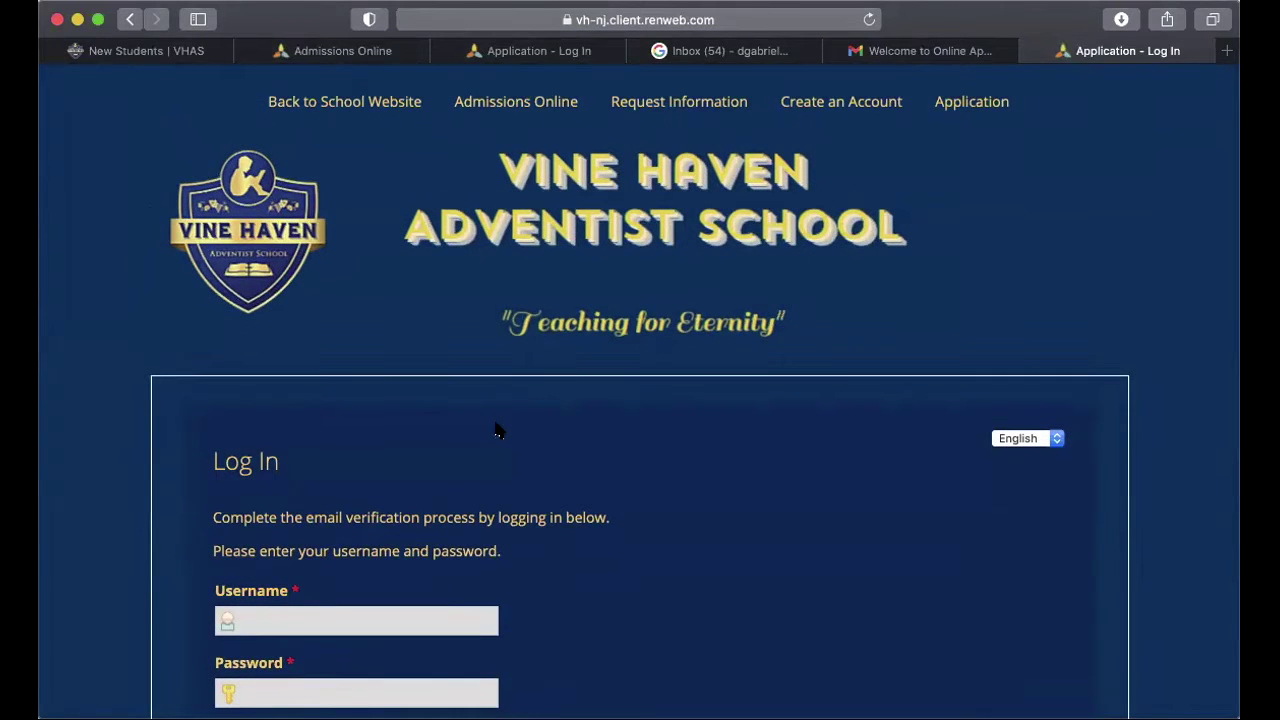
scroll(495, 430, "down", 3)
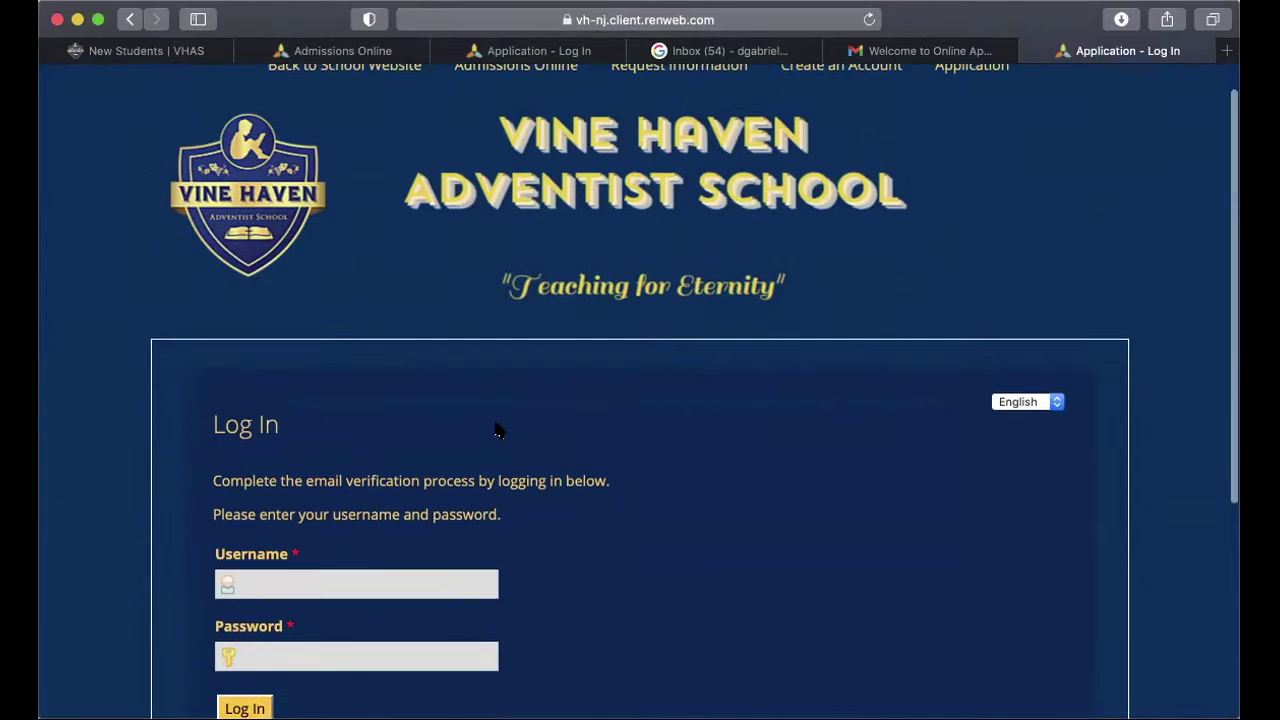
left_click(398, 427)
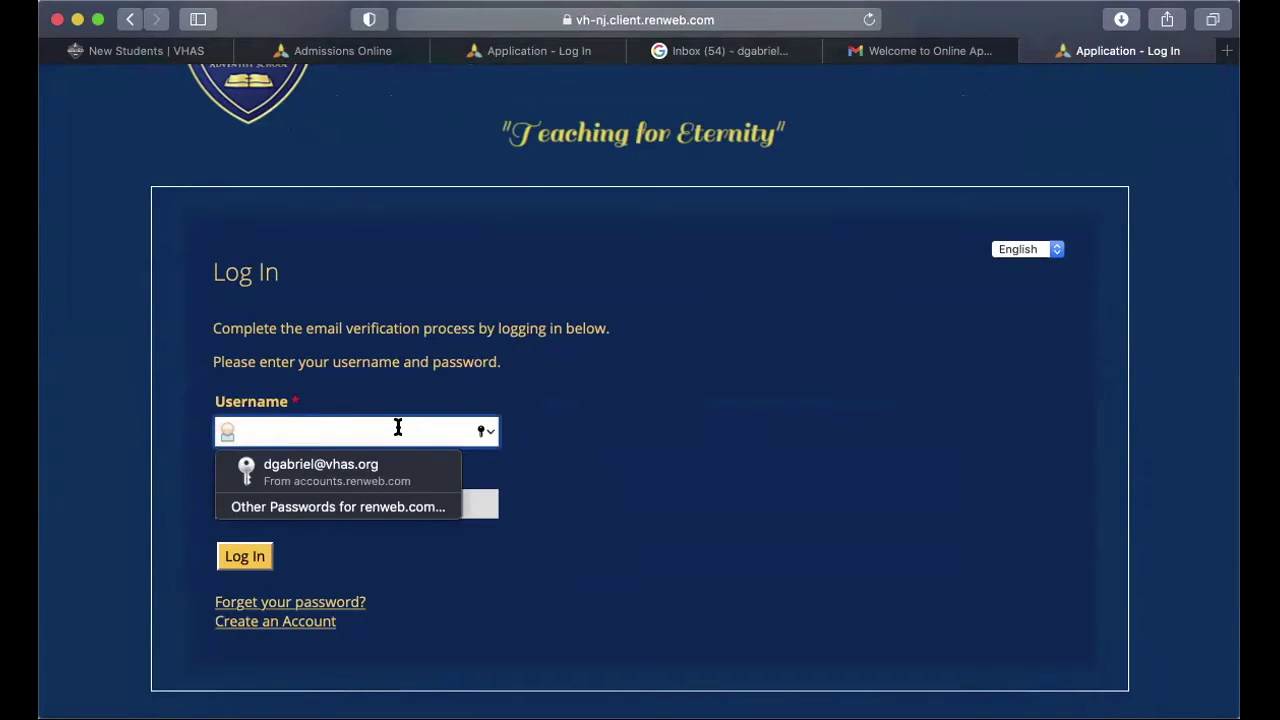
left_click(396, 460)
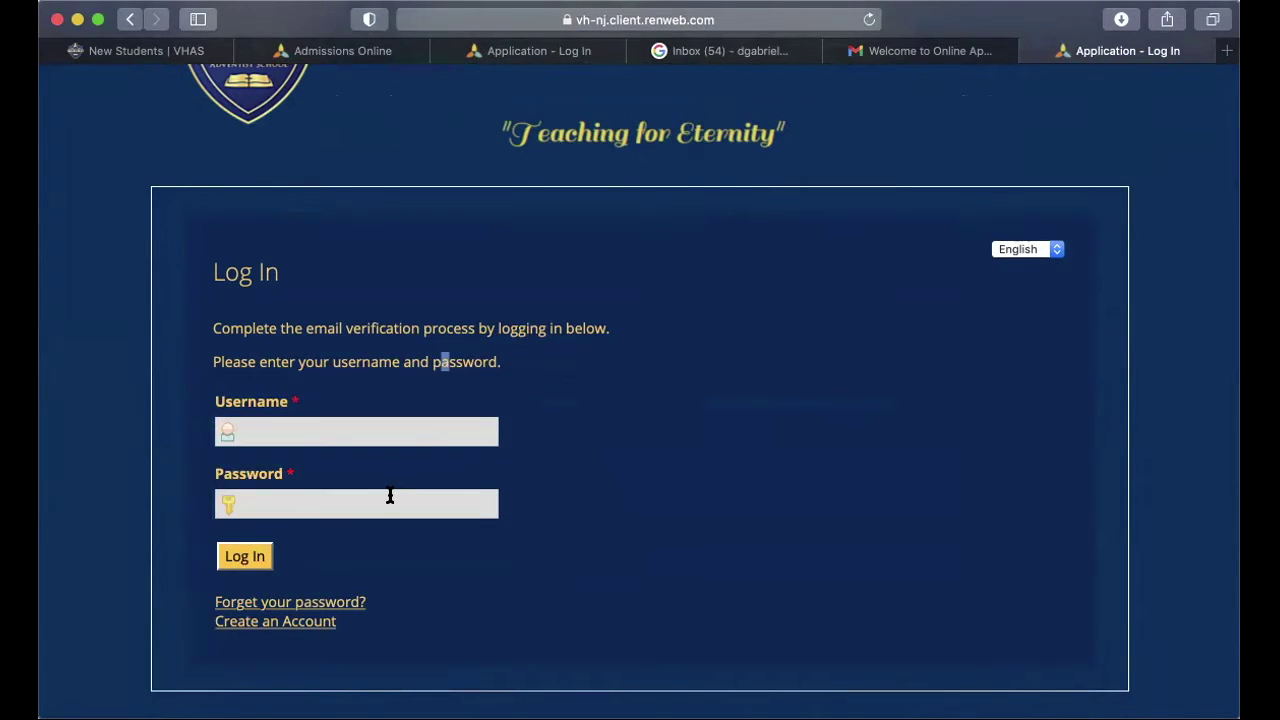
key("Return")
key("Escape")
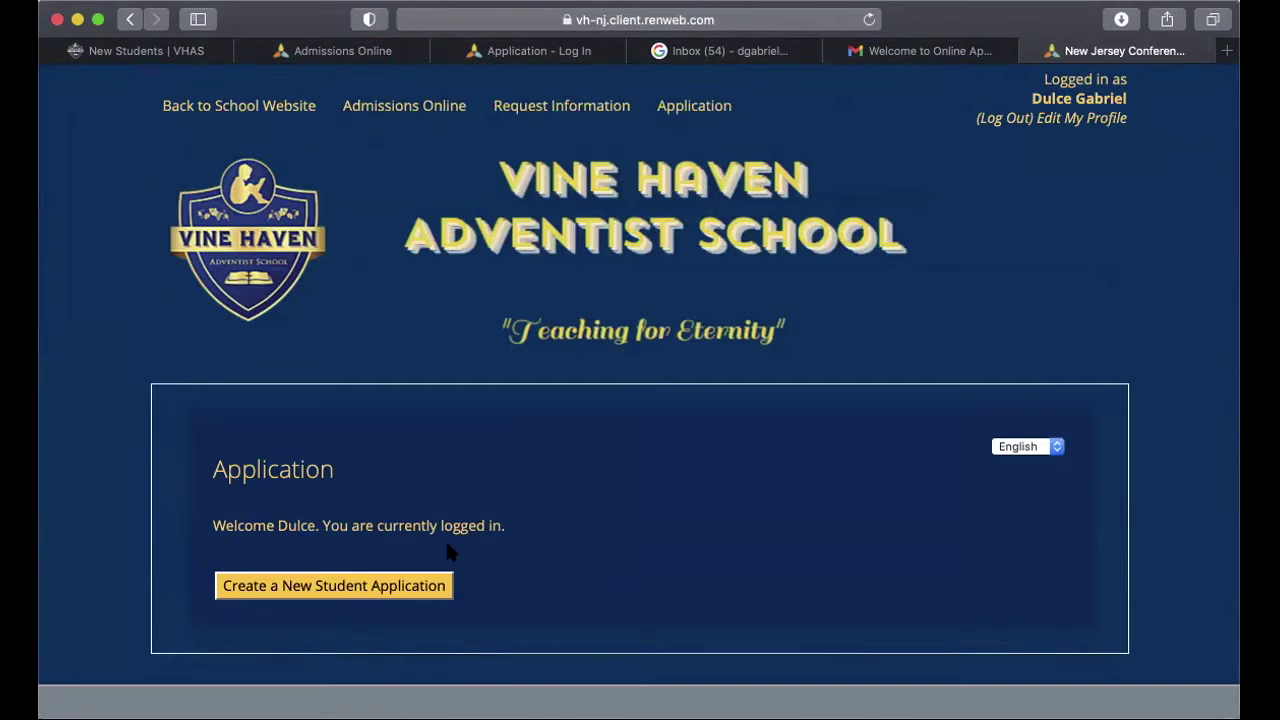
scroll(447, 547, "down", 2)
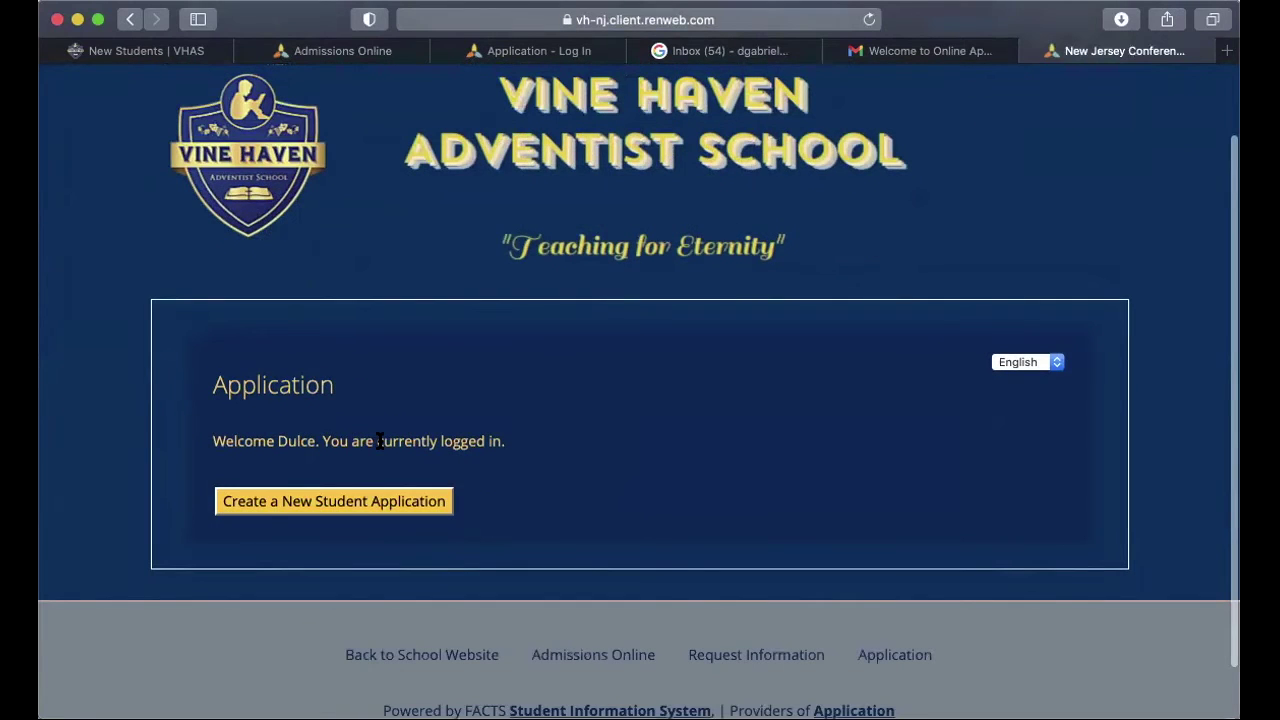
scroll(559, 454, "up", 2)
scroll(559, 454, "down", 2)
scroll(561, 468, "up", 2)
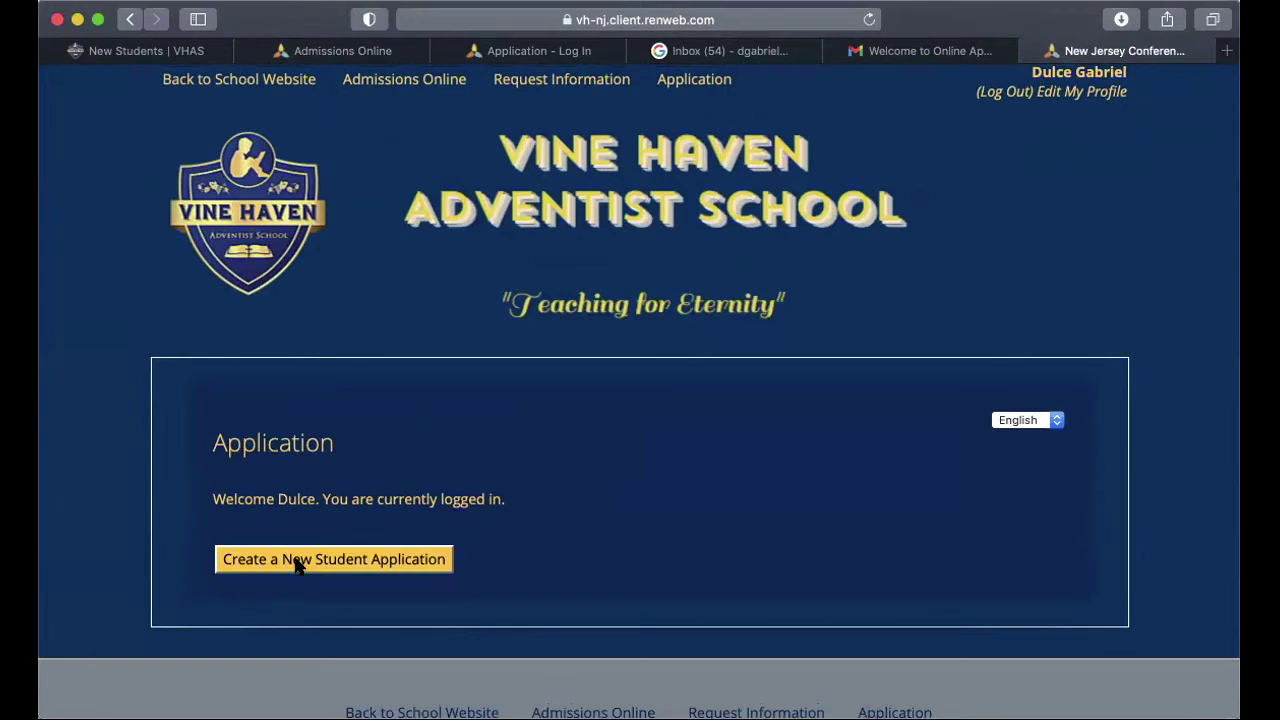
Step: Start a new student application and step through the name, suffix and date-of-birth fields without entering anything
left_click(334, 560)
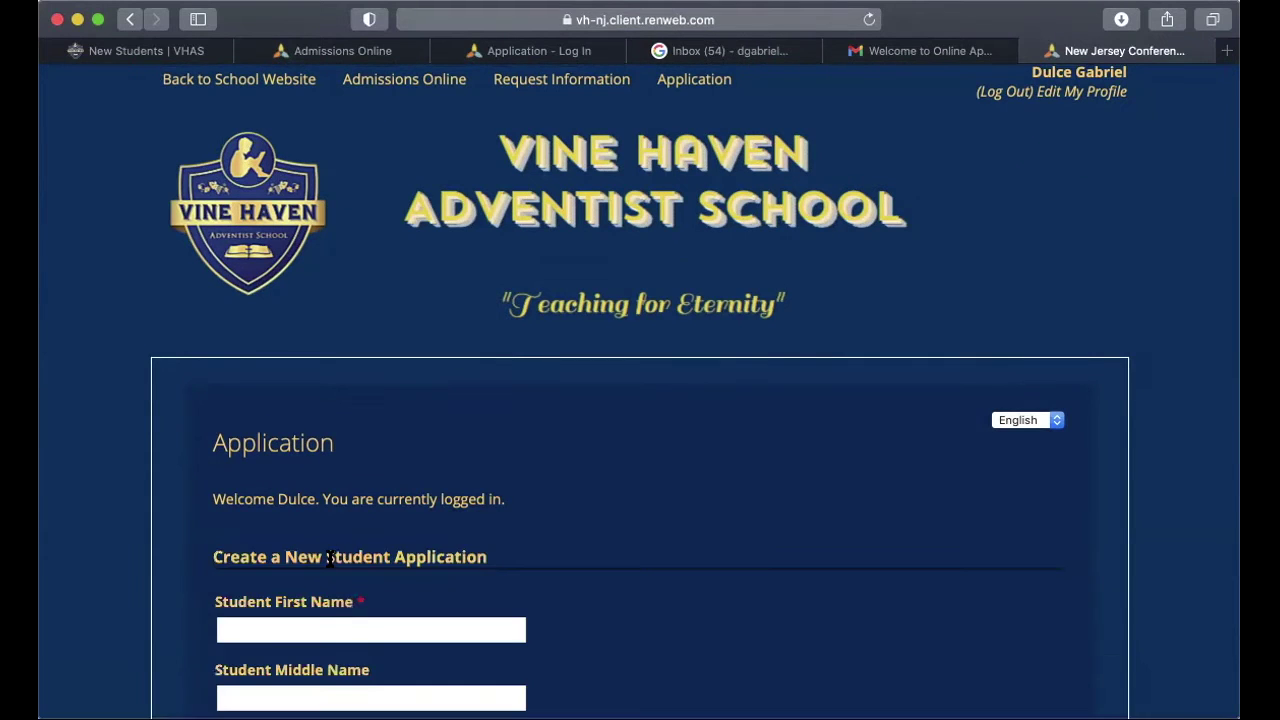
scroll(330, 558, "down", 8)
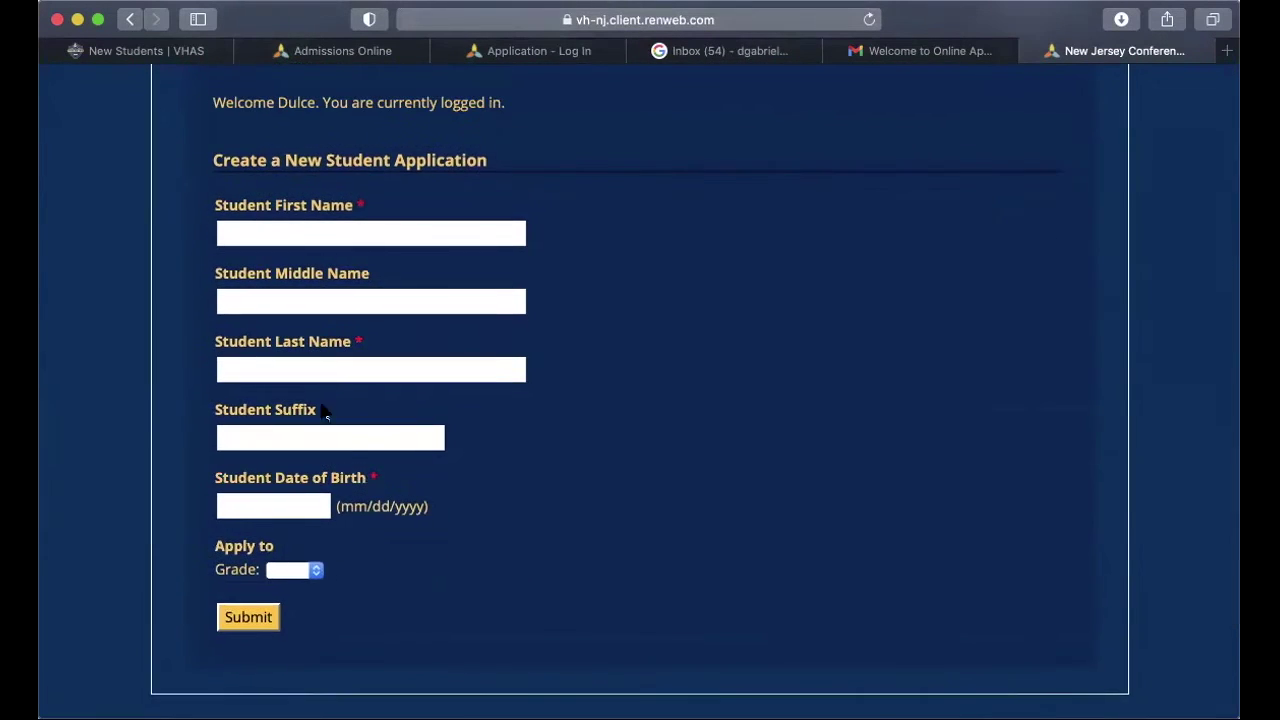
left_click(346, 234)
left_click(338, 305)
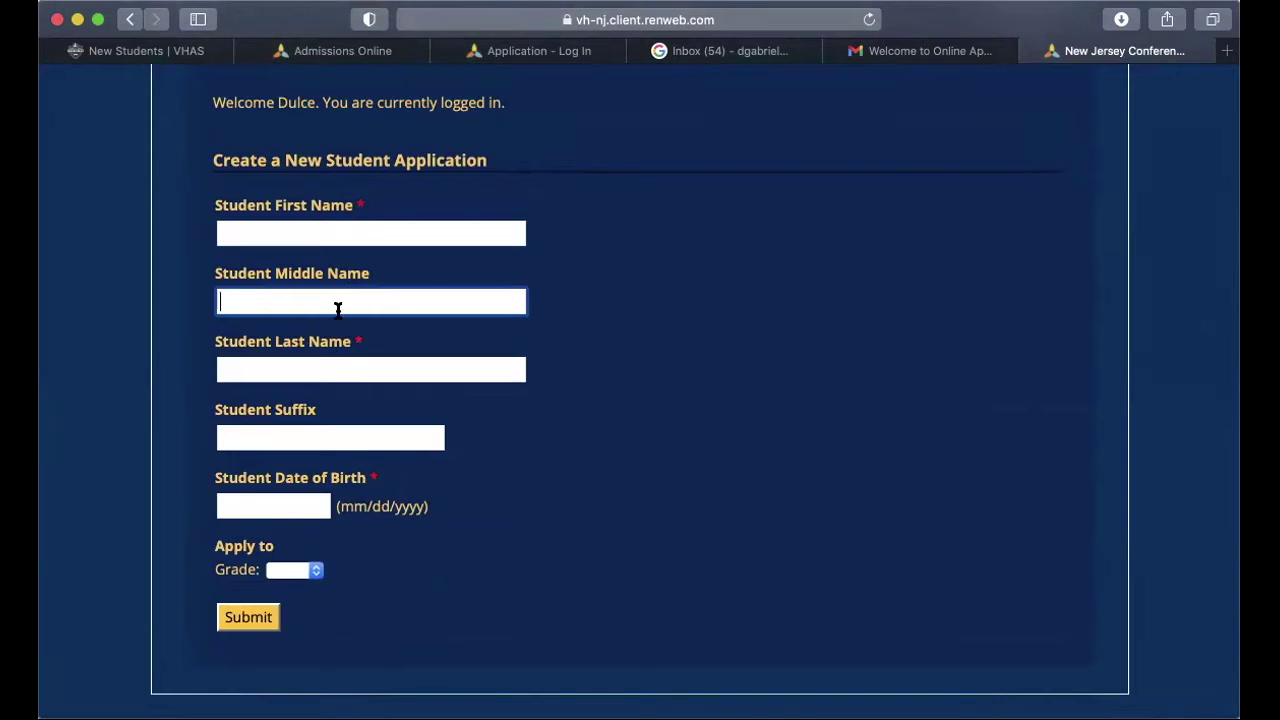
left_click(330, 366)
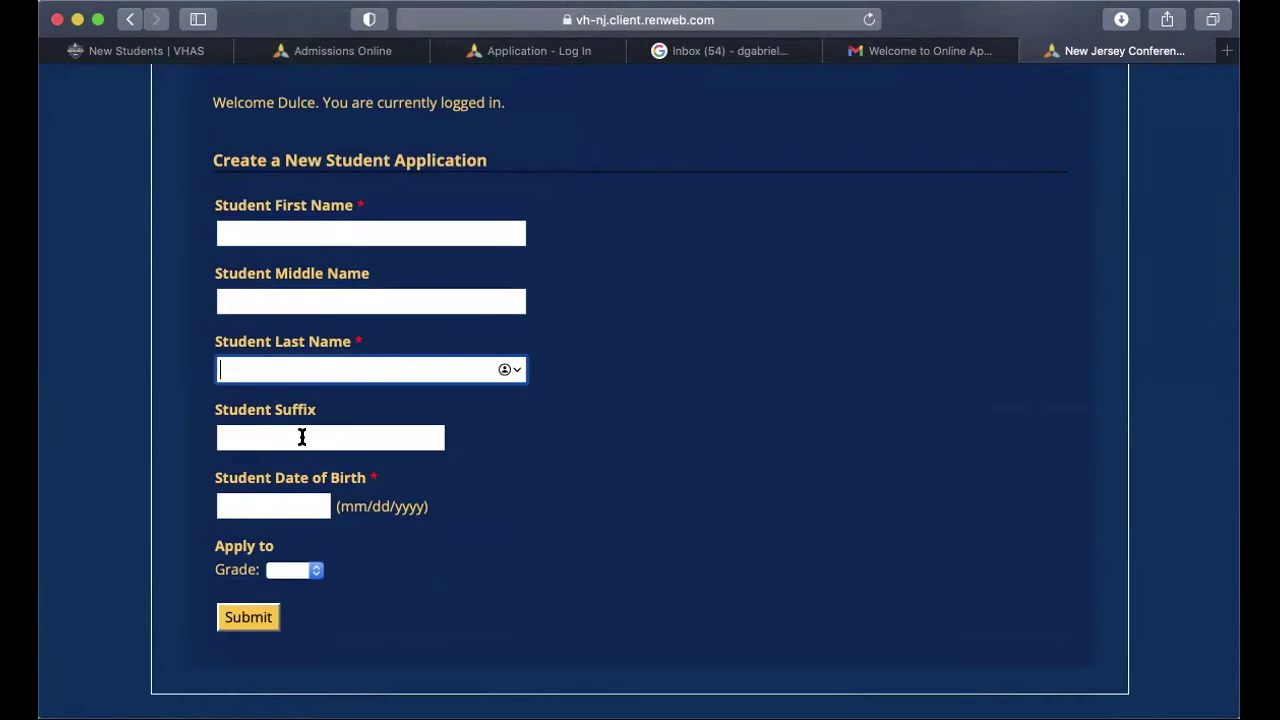
left_click(302, 437)
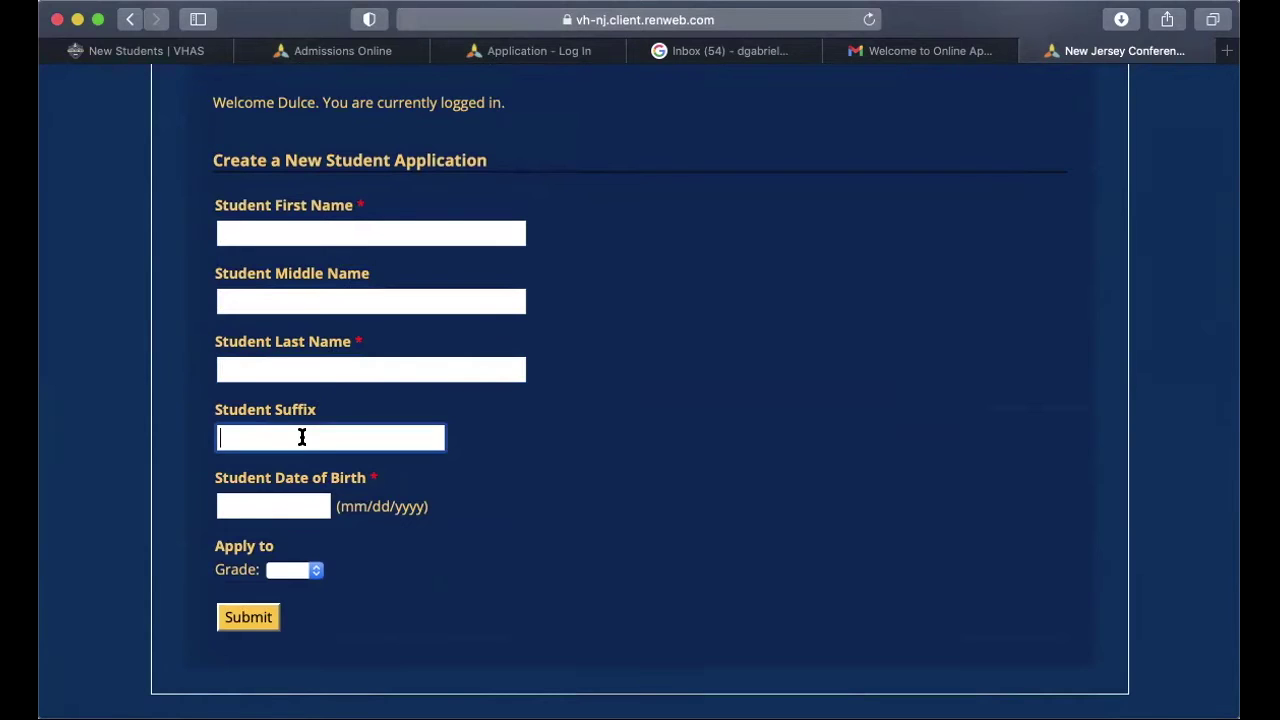
left_click(274, 503)
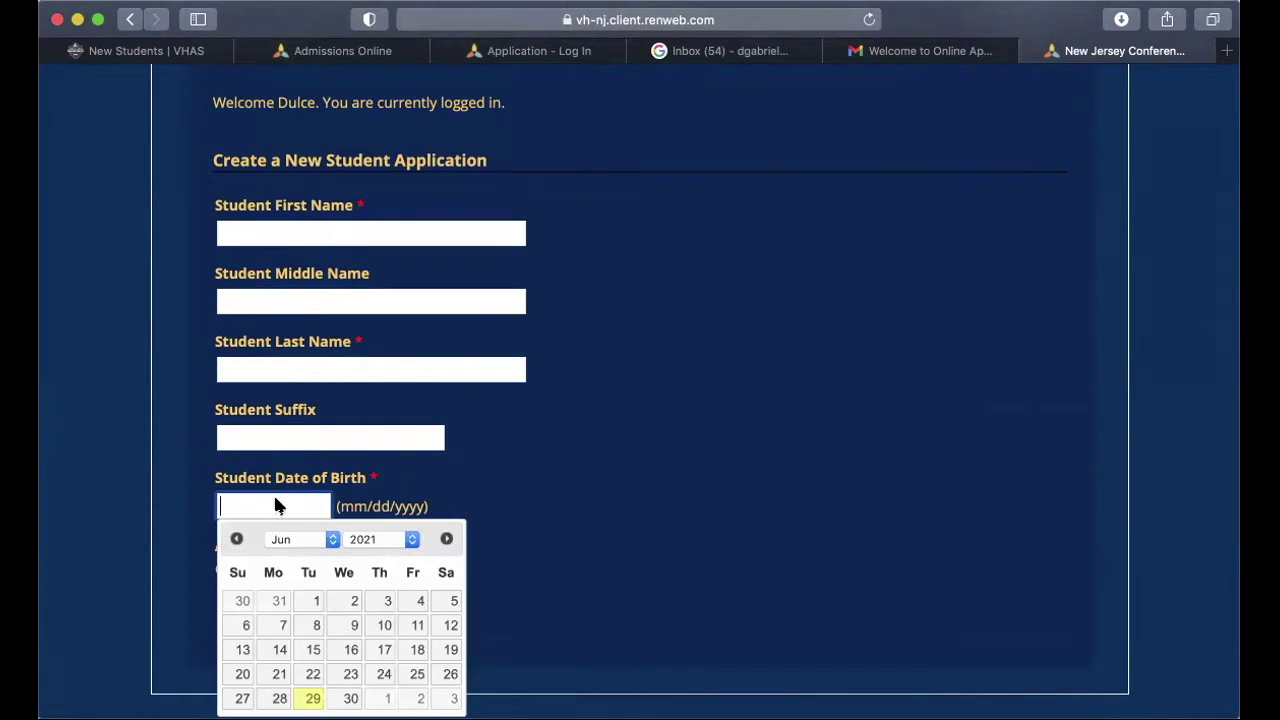
left_click(525, 474)
Step: Close the grade list without choosing a grade and go back to the Application page
left_click(280, 569)
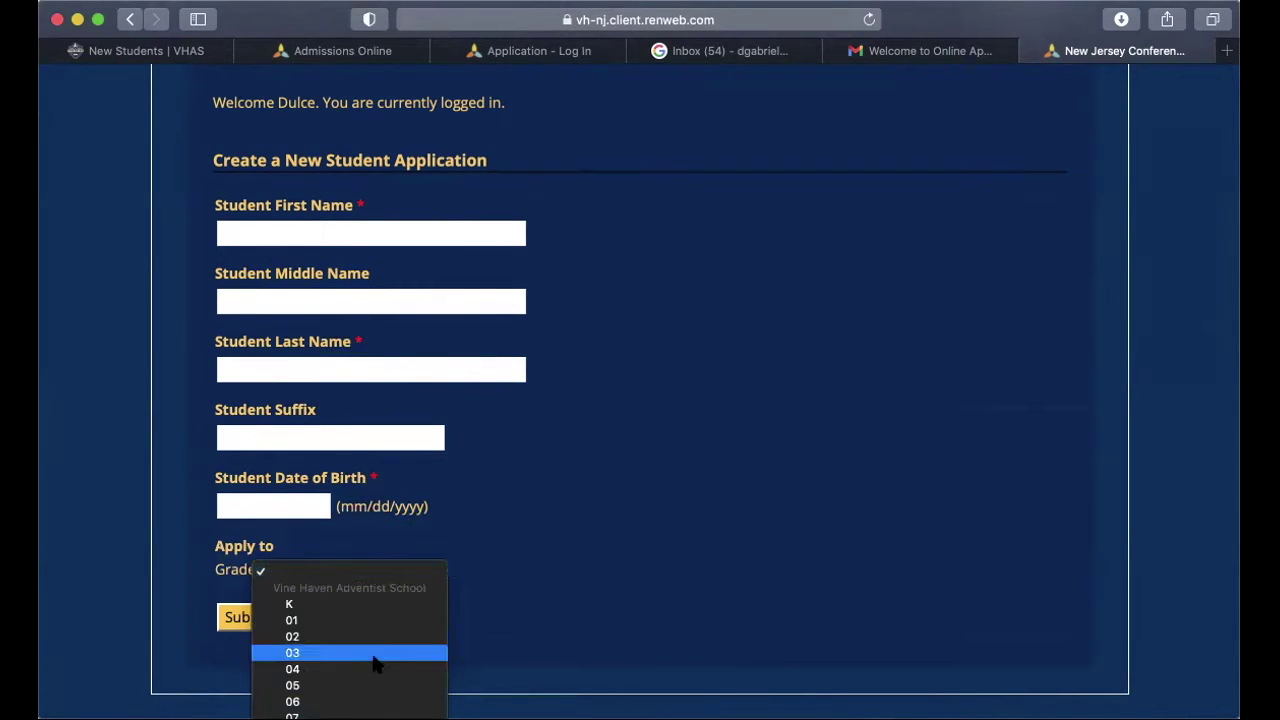
scroll(380, 648, "down", 1)
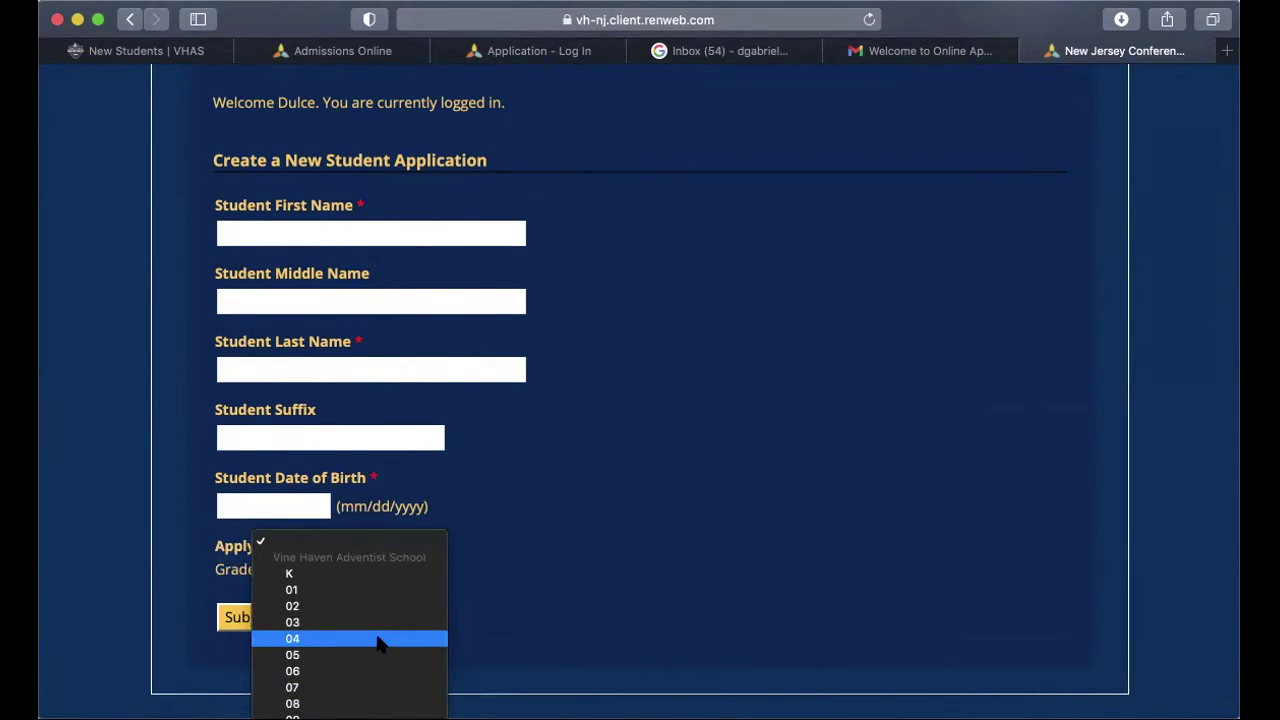
left_click(551, 590)
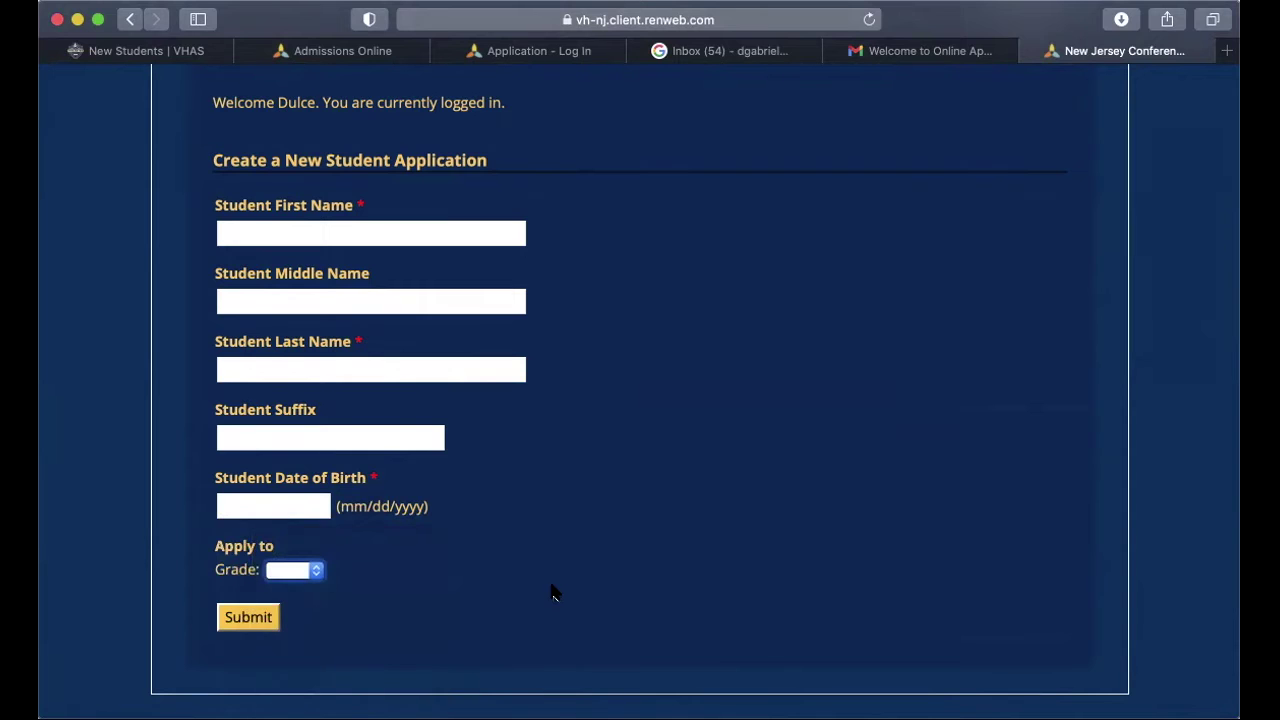
key("super+bracketleft")
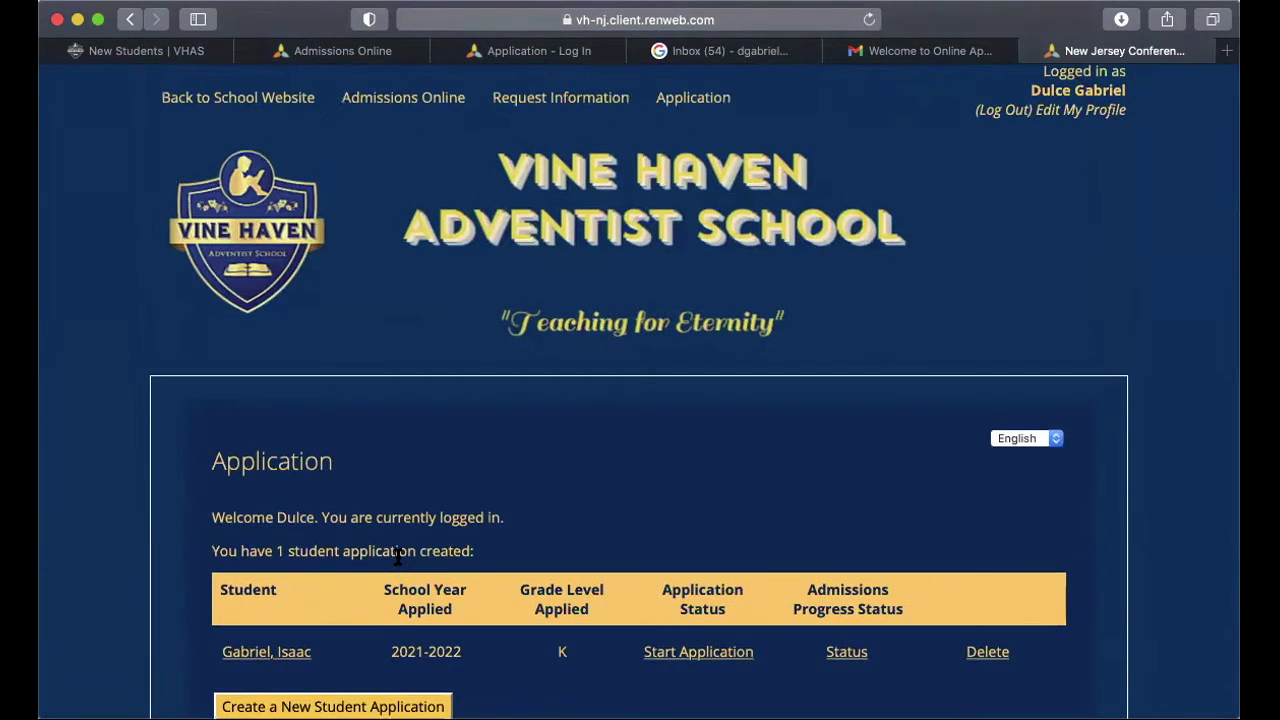
scroll(397, 556, "down", 3)
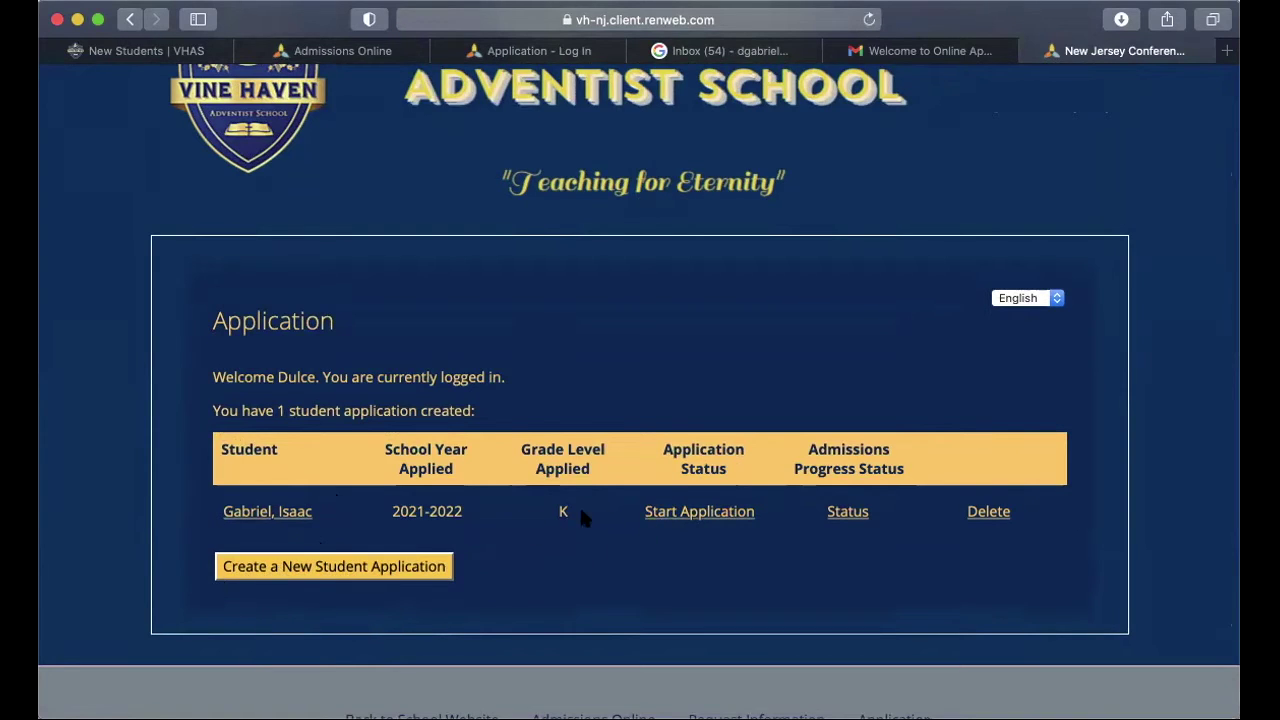
Step: Start the existing grade K student's application and read the Instructions & Resources page
left_click(686, 515)
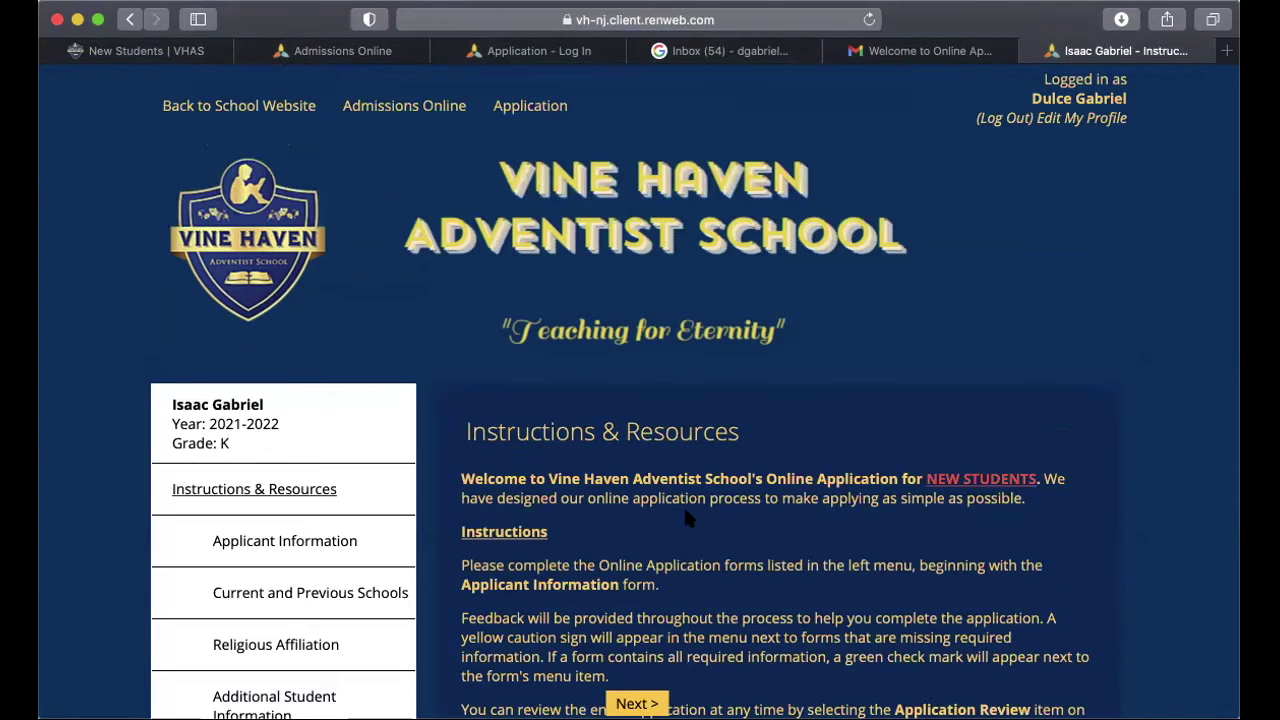
scroll(686, 515, "down", 5)
scroll(686, 515, "down", 2)
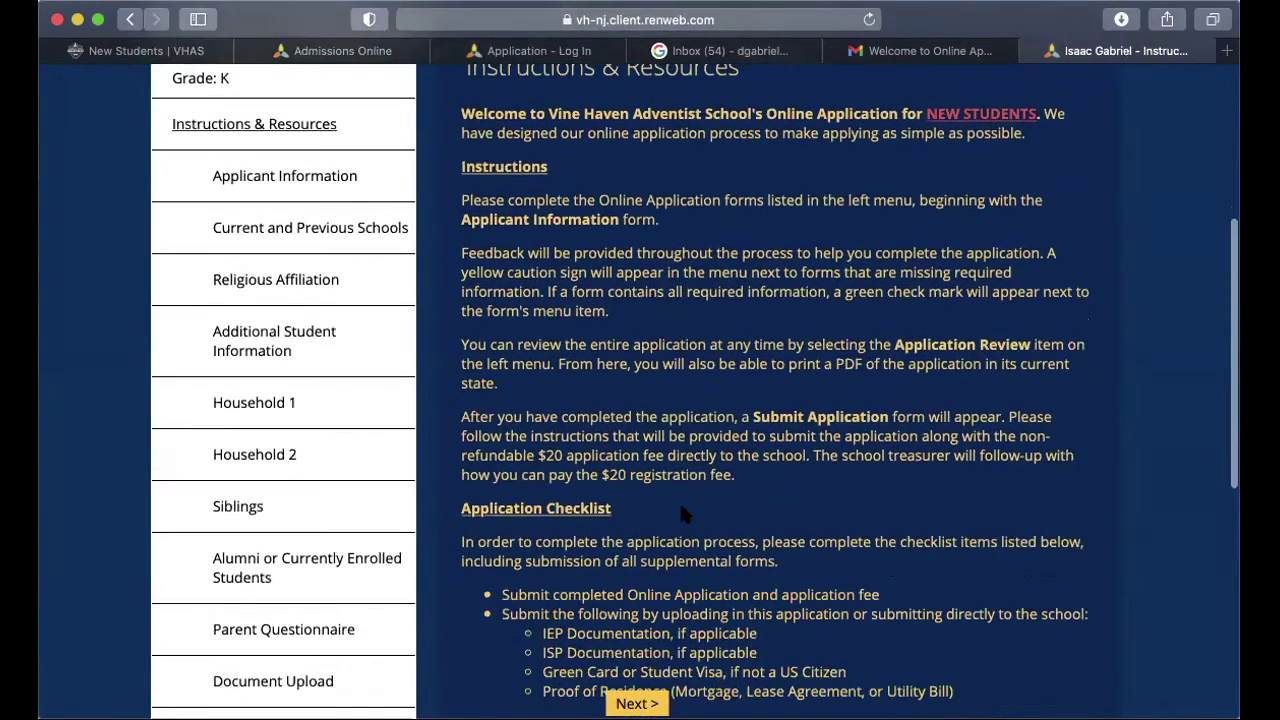
scroll(679, 500, "up", 2)
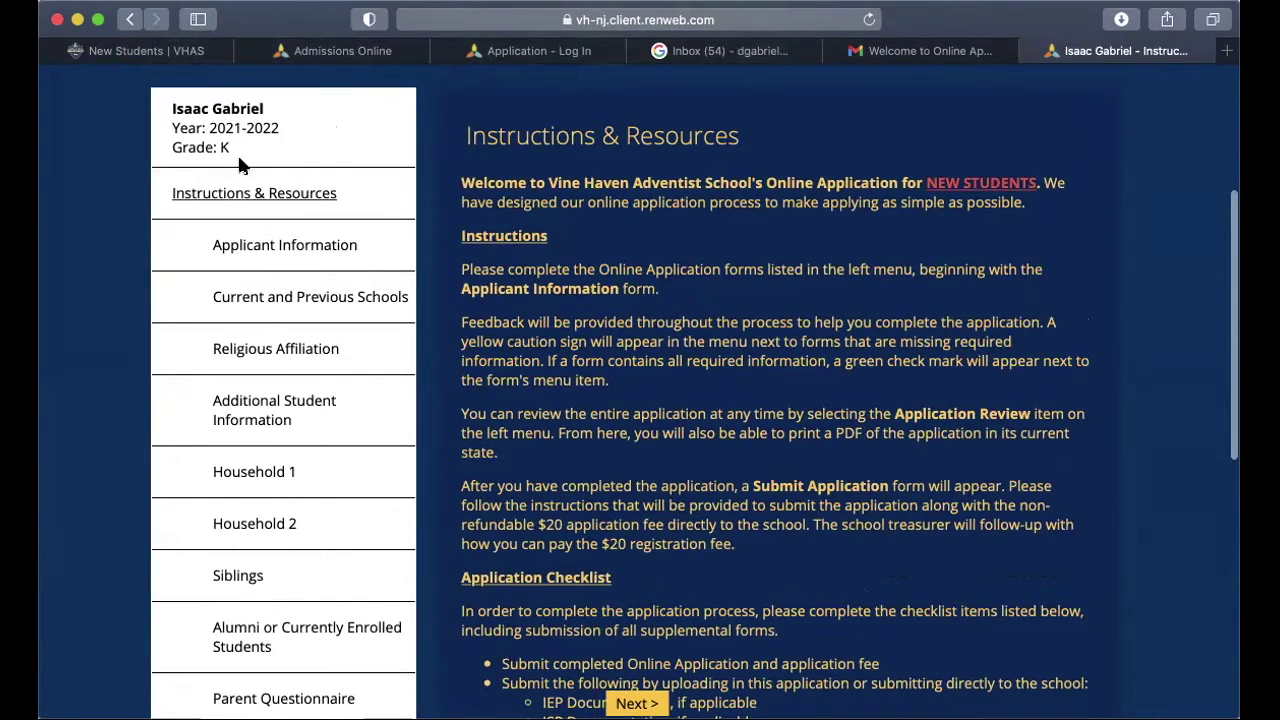
scroll(271, 233, "down", 2)
scroll(273, 234, "up", 4)
scroll(273, 234, "down", 6)
scroll(274, 236, "up", 2)
scroll(272, 234, "up", 3)
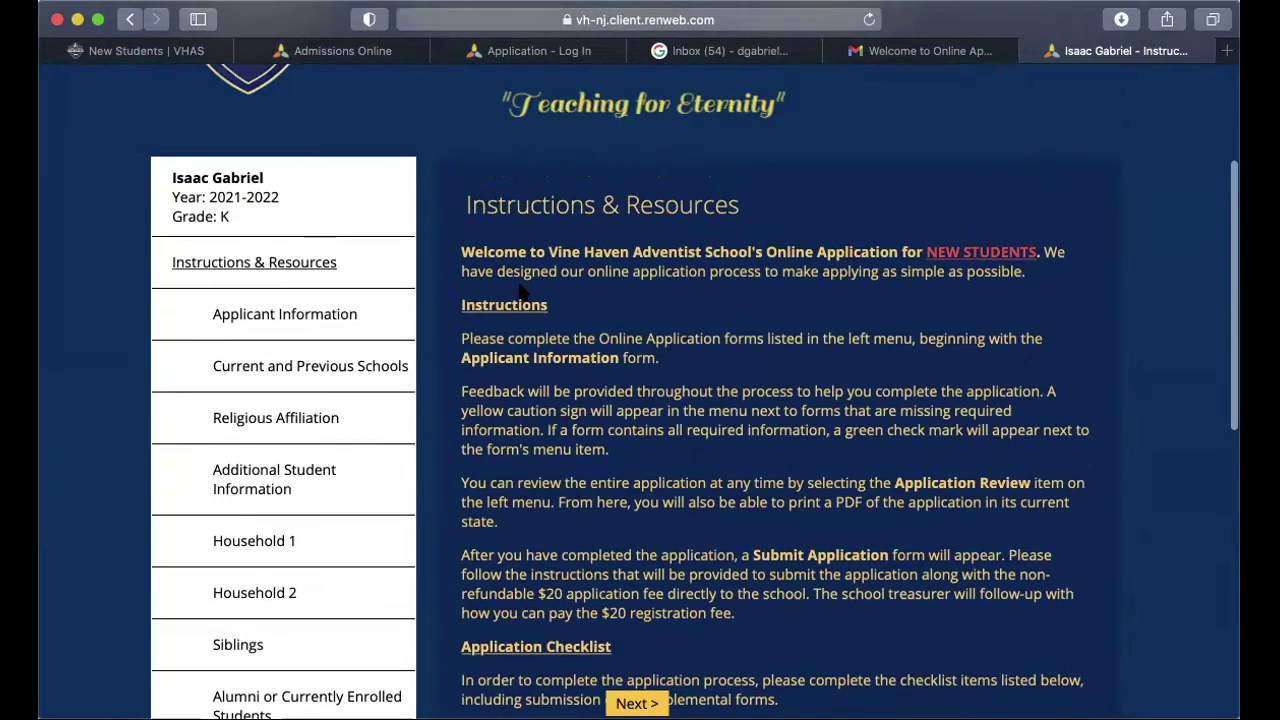
scroll(519, 290, "down", 2)
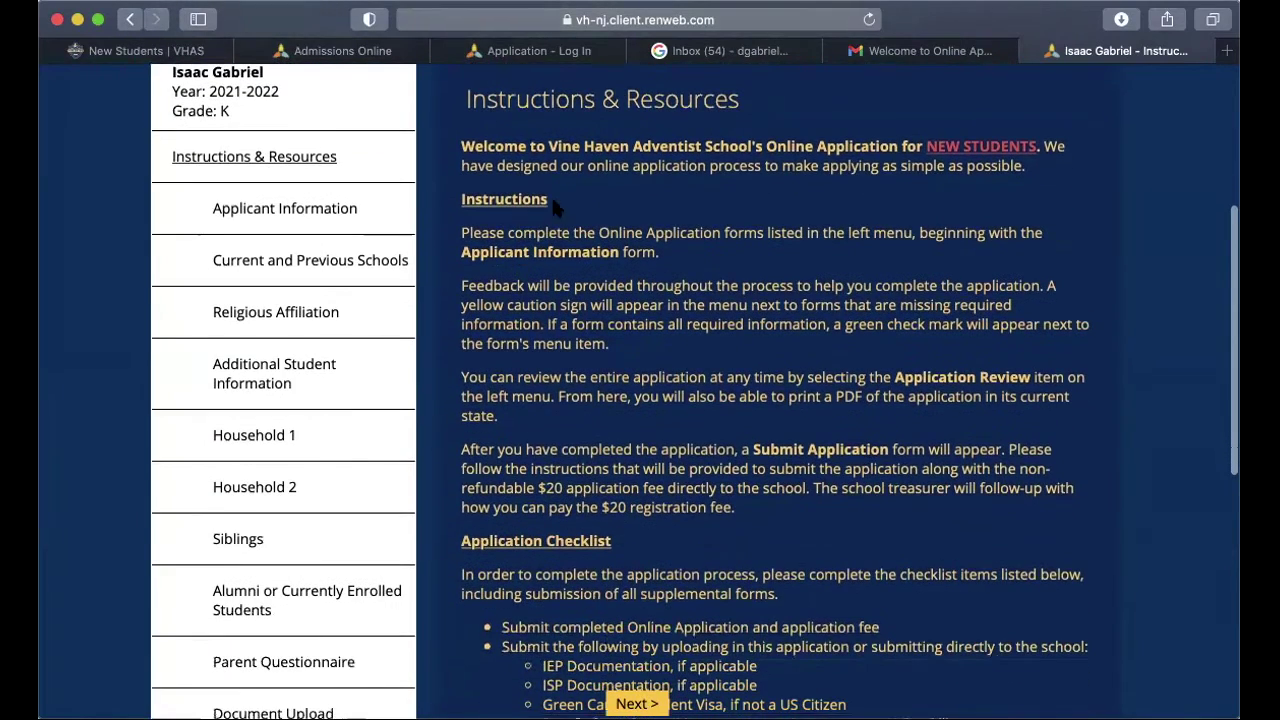
scroll(605, 405, "down", 3)
Step: Finish reviewing the instructions and continue to the Applicant Information form
scroll(600, 440, "up", 1)
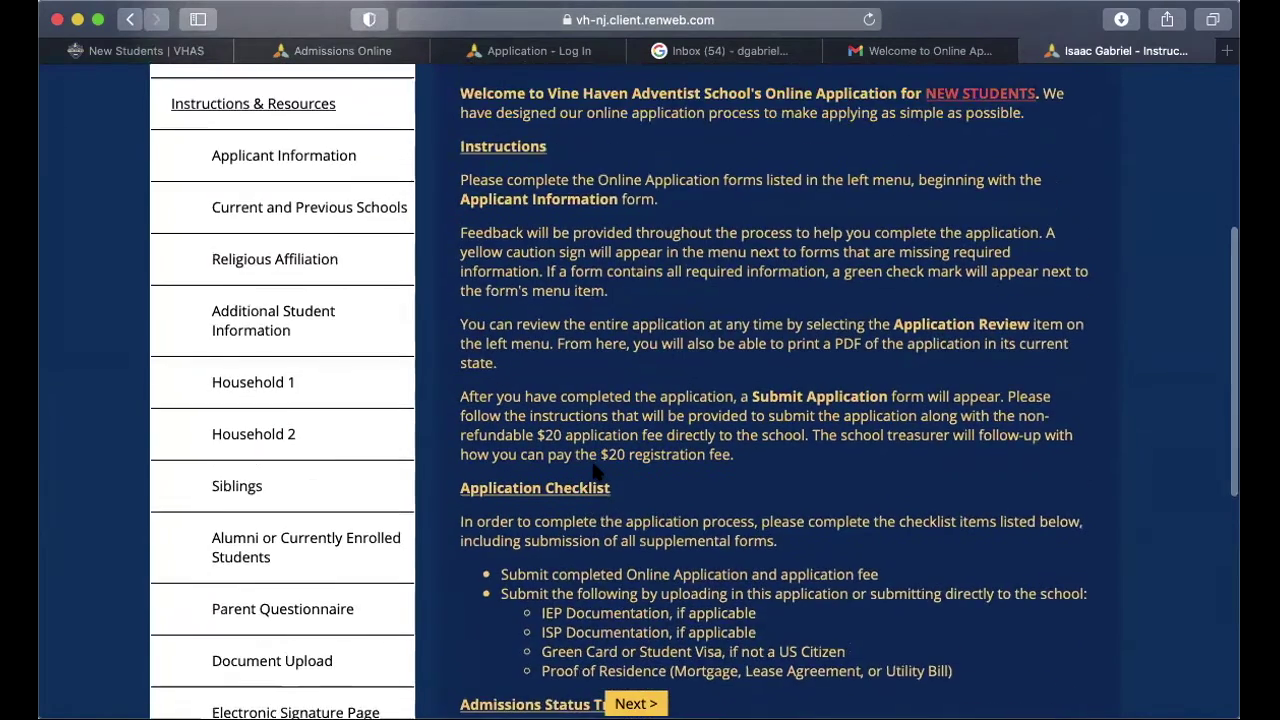
scroll(595, 465, "down", 2)
scroll(593, 470, "down", 3)
scroll(594, 471, "up", 1)
scroll(595, 472, "down", 4)
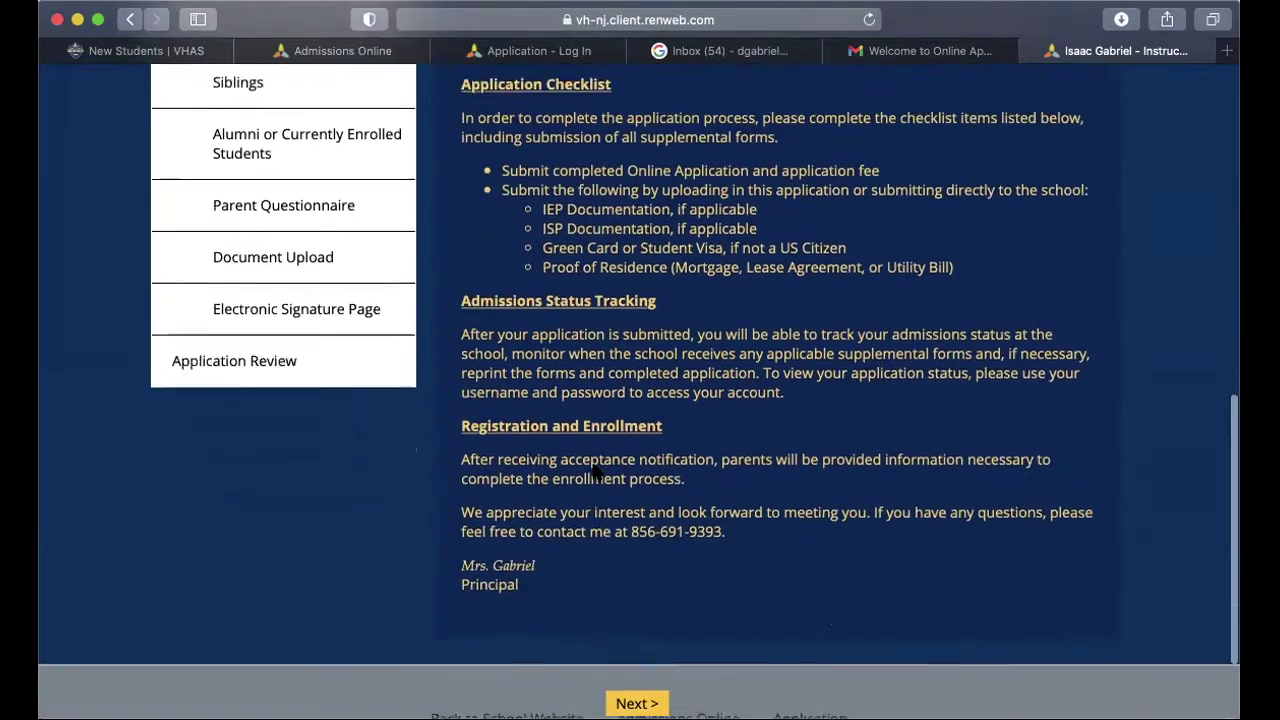
scroll(594, 467, "up", 15)
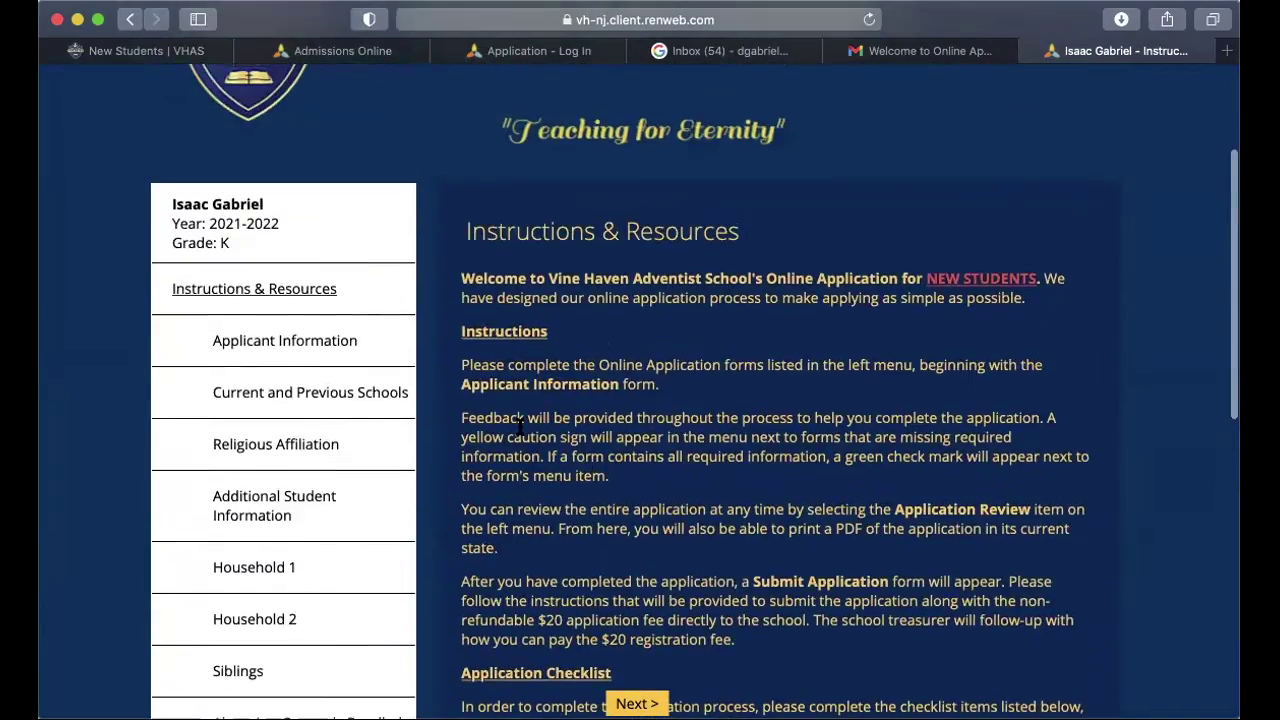
scroll(520, 428, "down", 8)
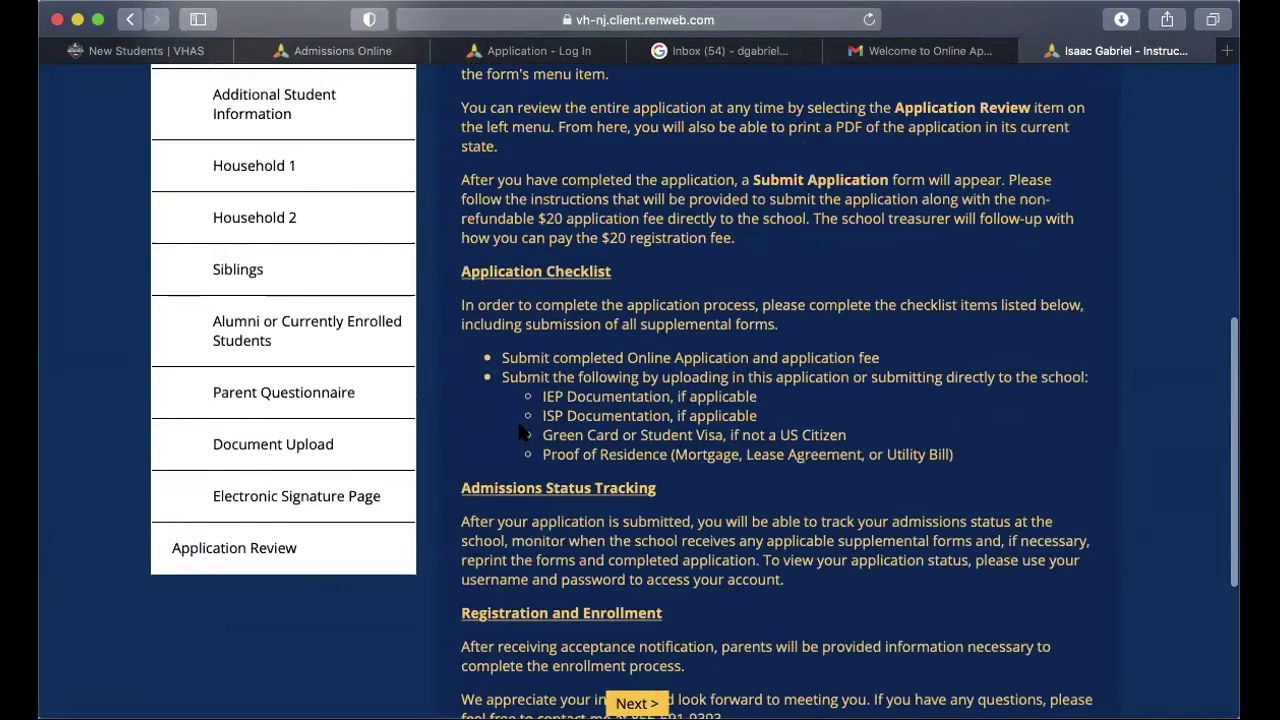
scroll(519, 432, "up", 7)
scroll(520, 420, "down", 10)
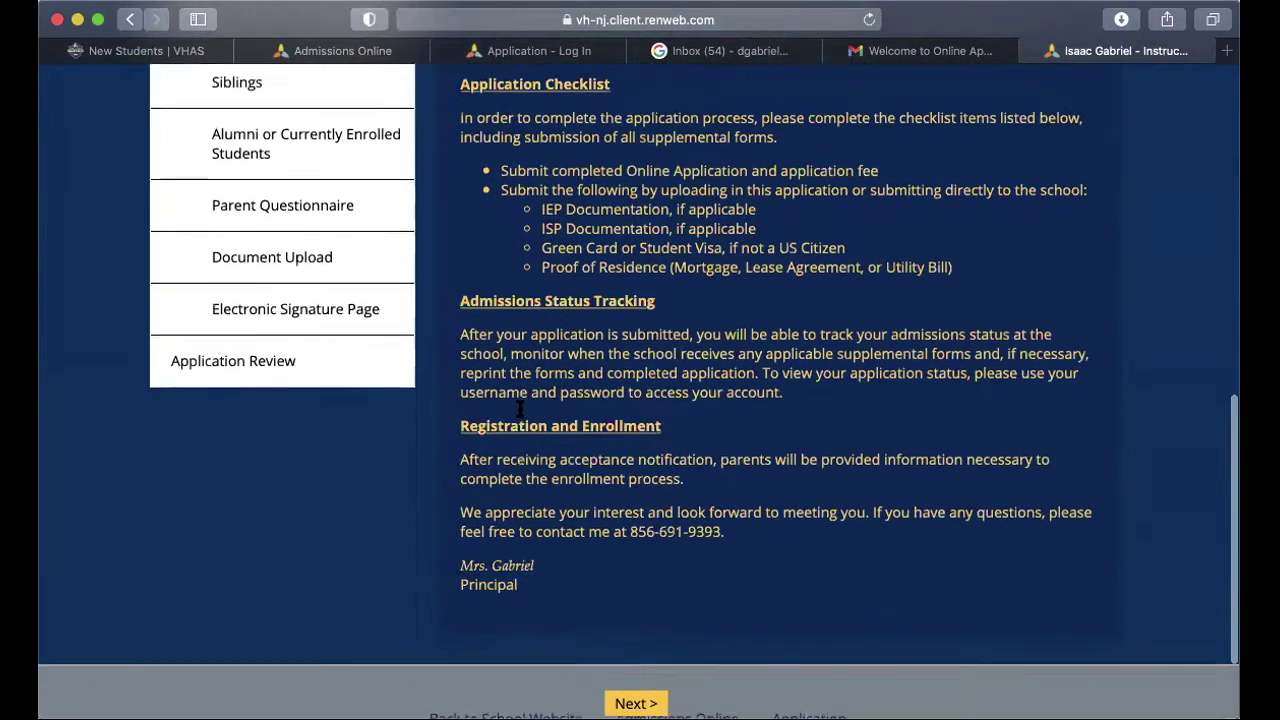
scroll(520, 408, "down", 1)
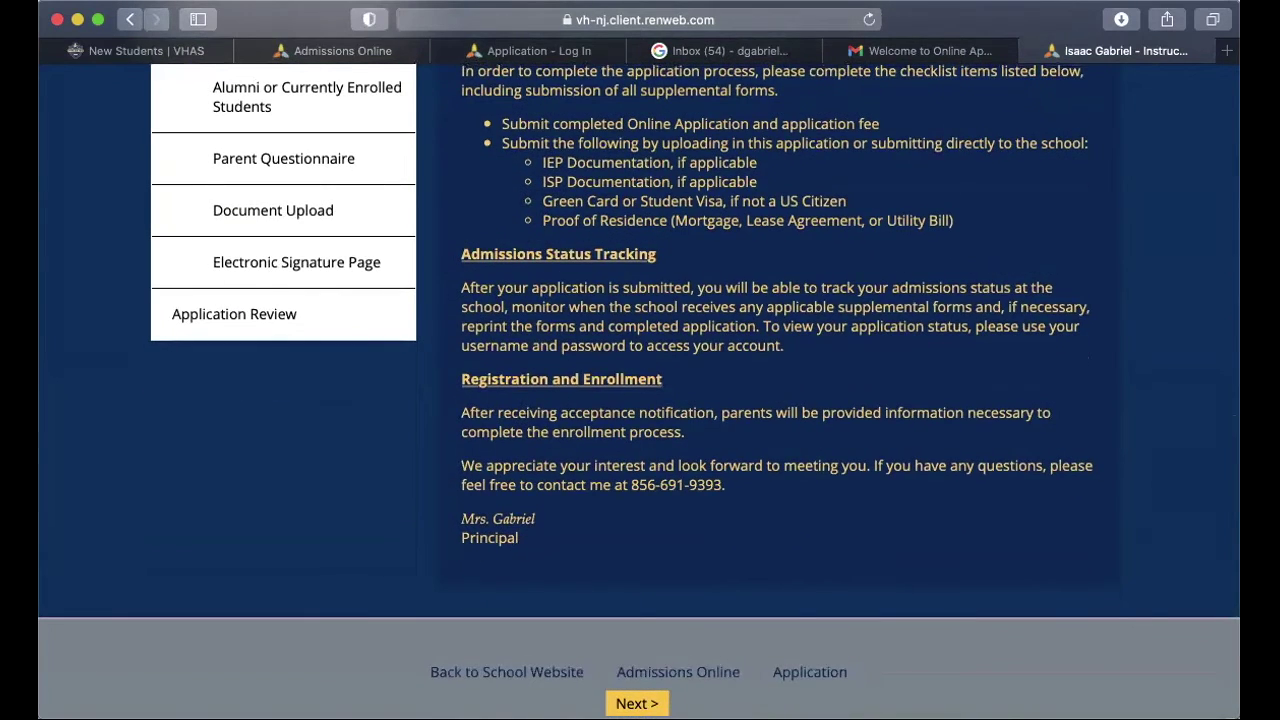
left_click(637, 703)
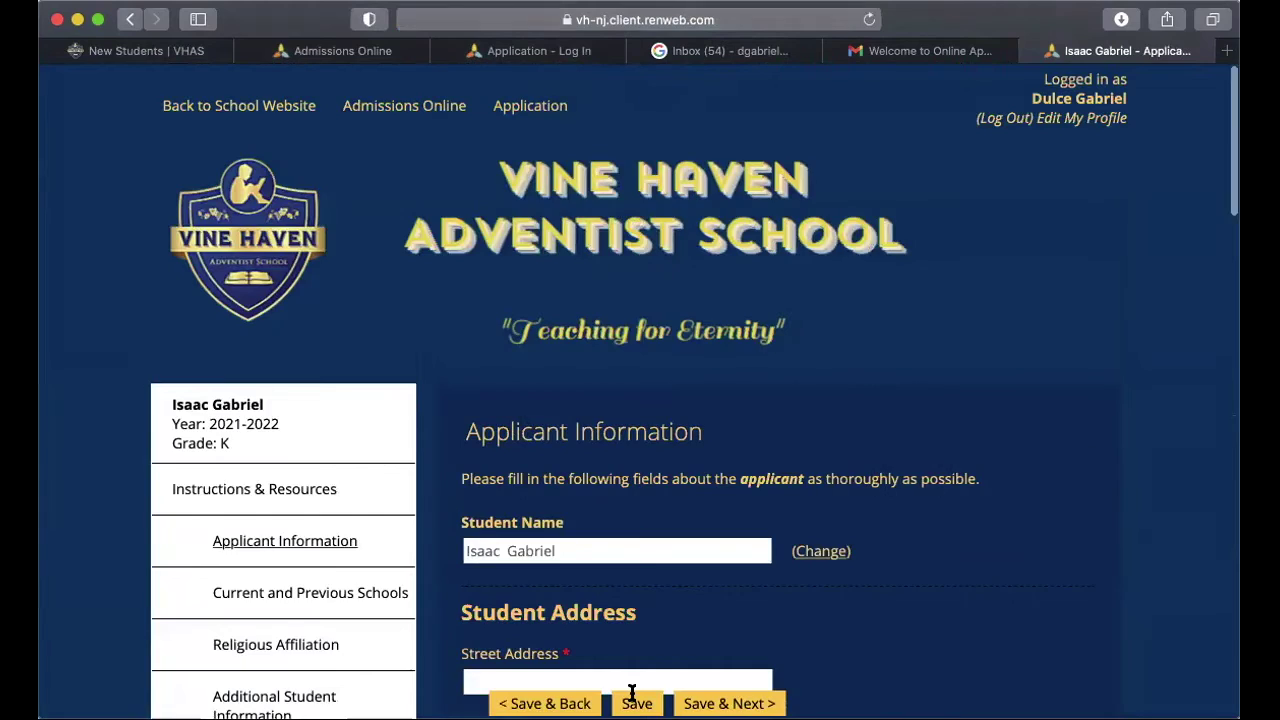
Step: Select the Street Address field and scroll through the Applicant Information form
scroll(632, 693, "down", 3)
scroll(632, 680, "down", 3)
left_click(606, 385)
scroll(606, 381, "down", 2)
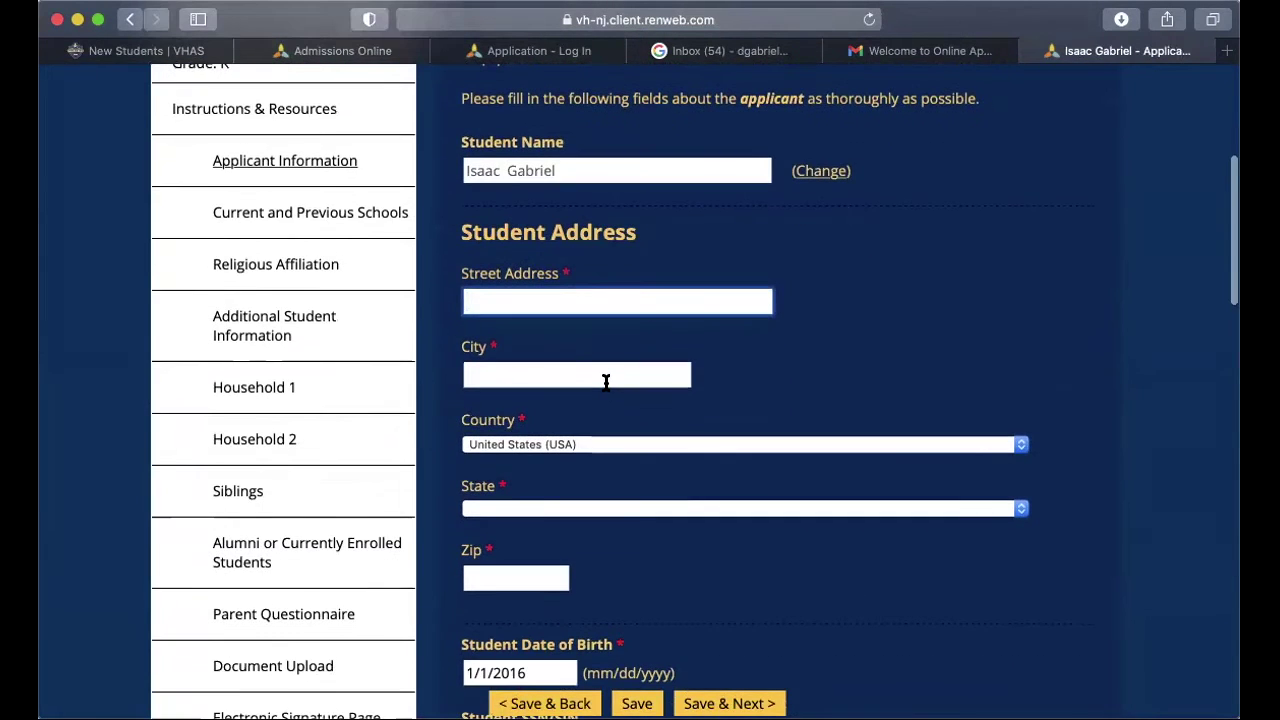
scroll(613, 525, "down", 9)
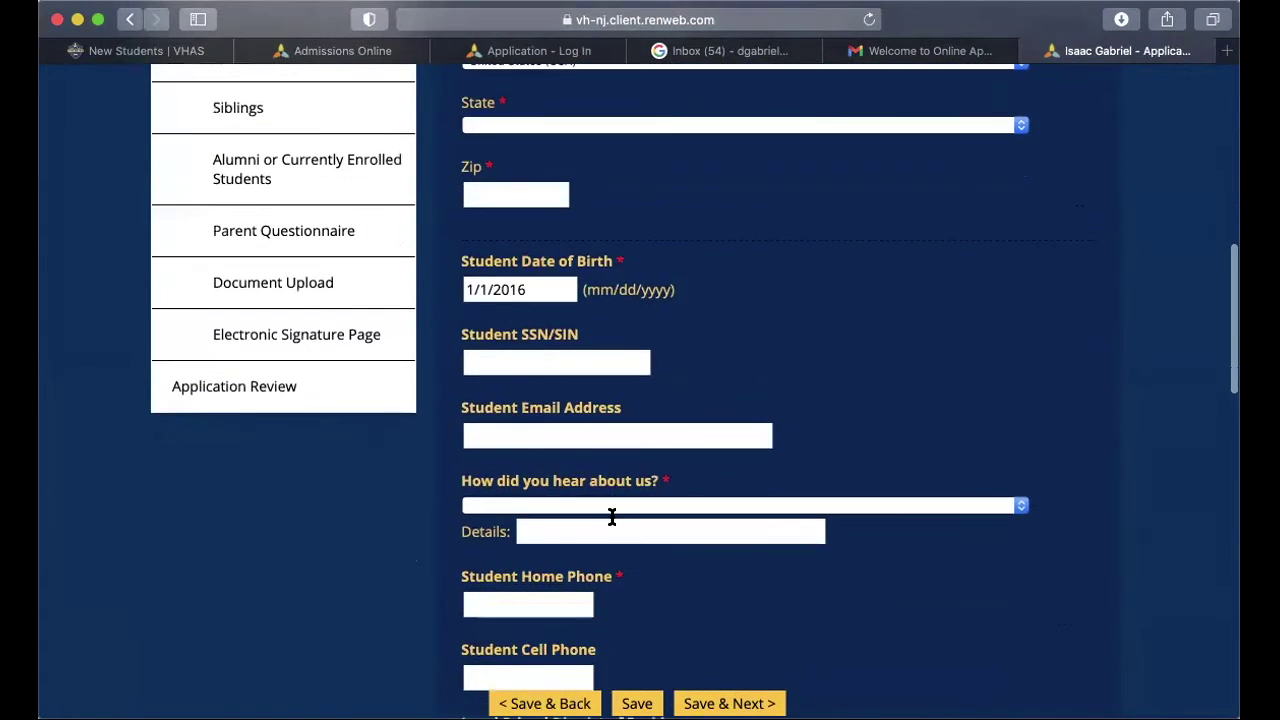
scroll(614, 525, "down", 1)
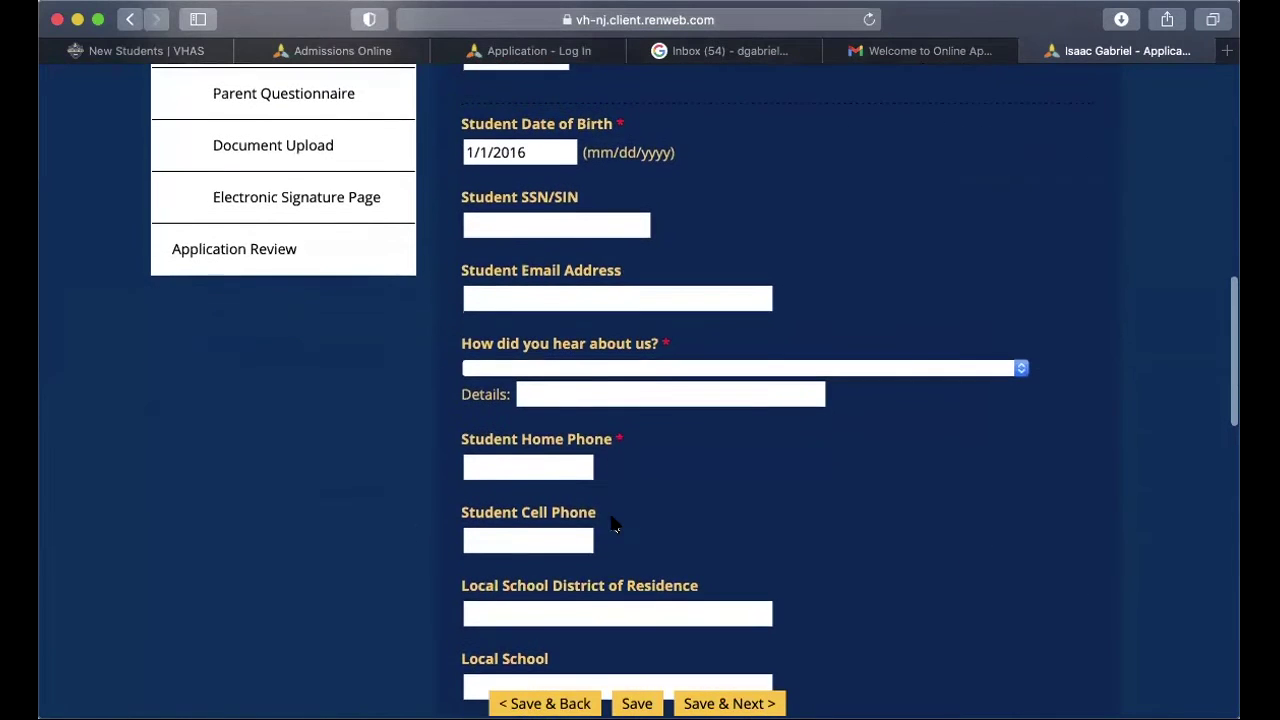
scroll(614, 525, "down", 4)
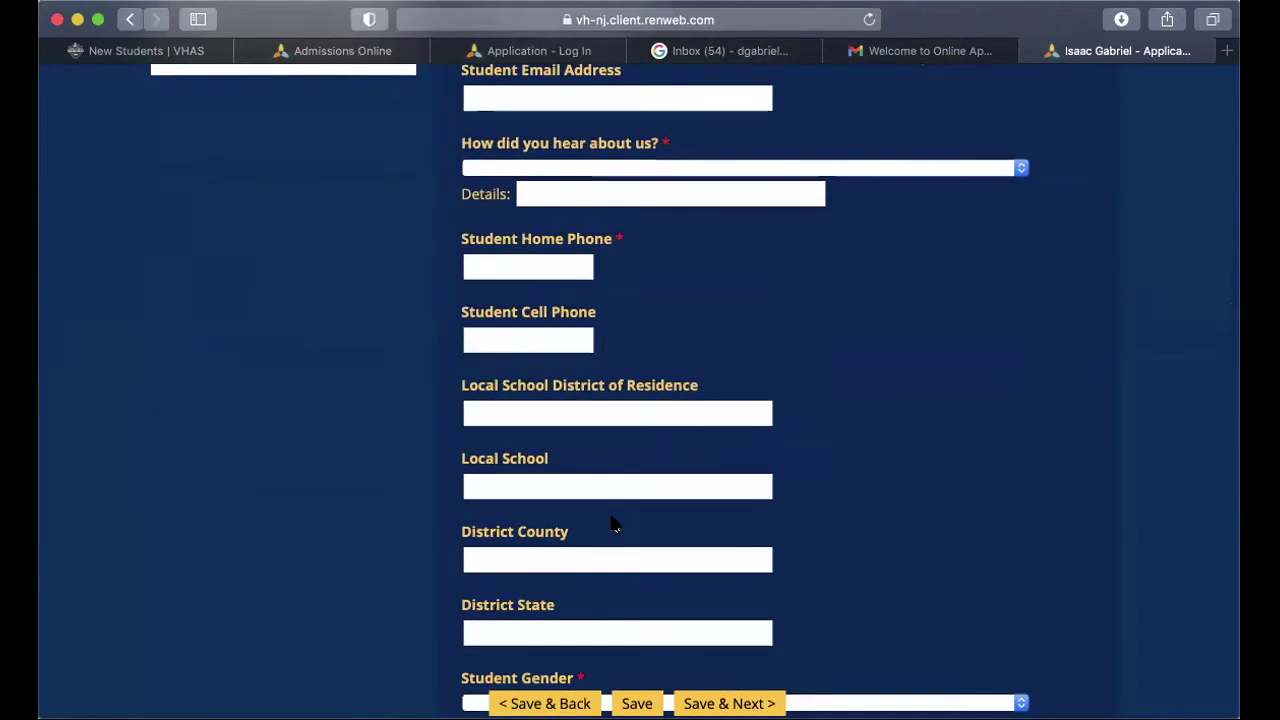
scroll(614, 525, "down", 2)
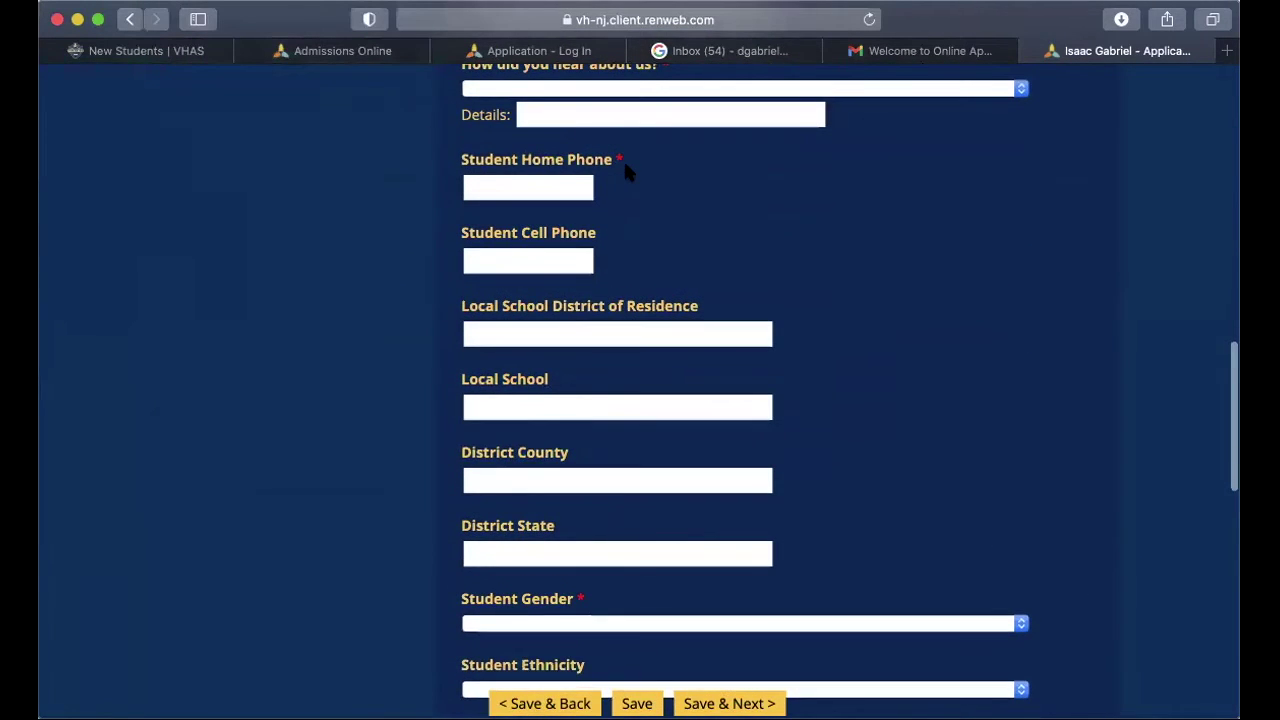
Step: Save Applicant Information with required fields still blank and move to Current and Previous Schools
scroll(612, 205, "down", 4)
scroll(614, 210, "down", 4)
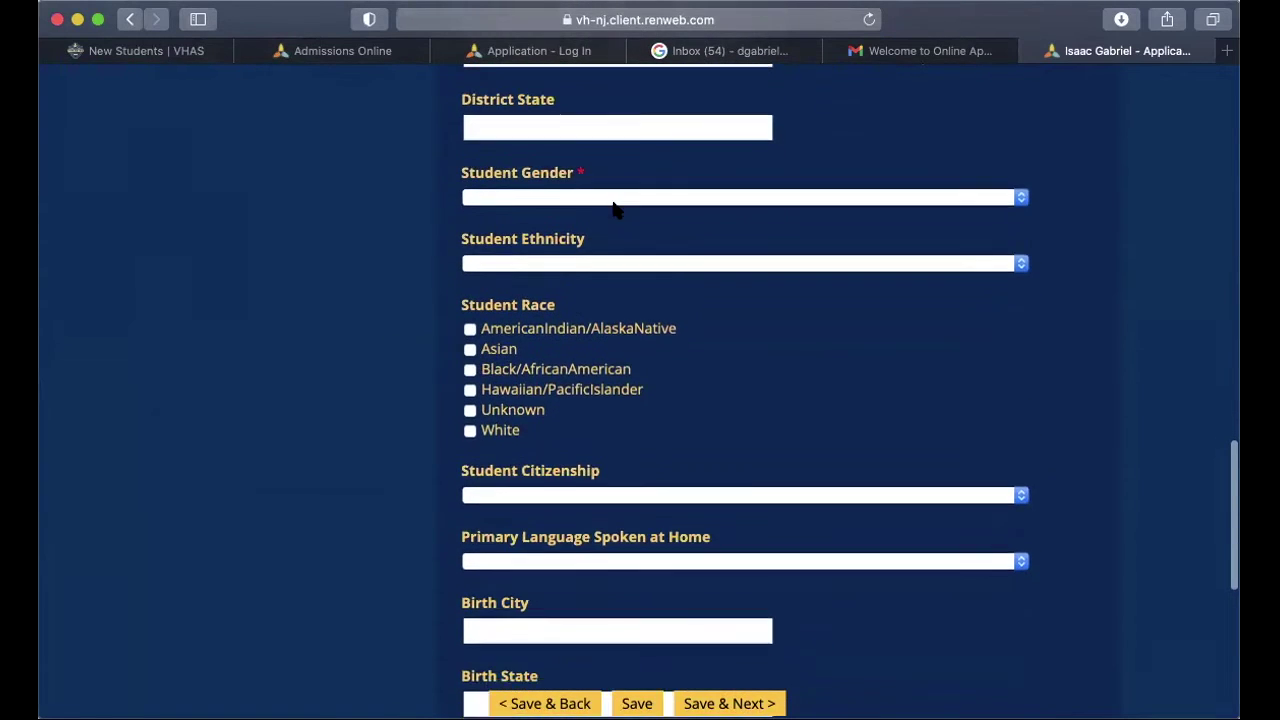
scroll(614, 208, "down", 8)
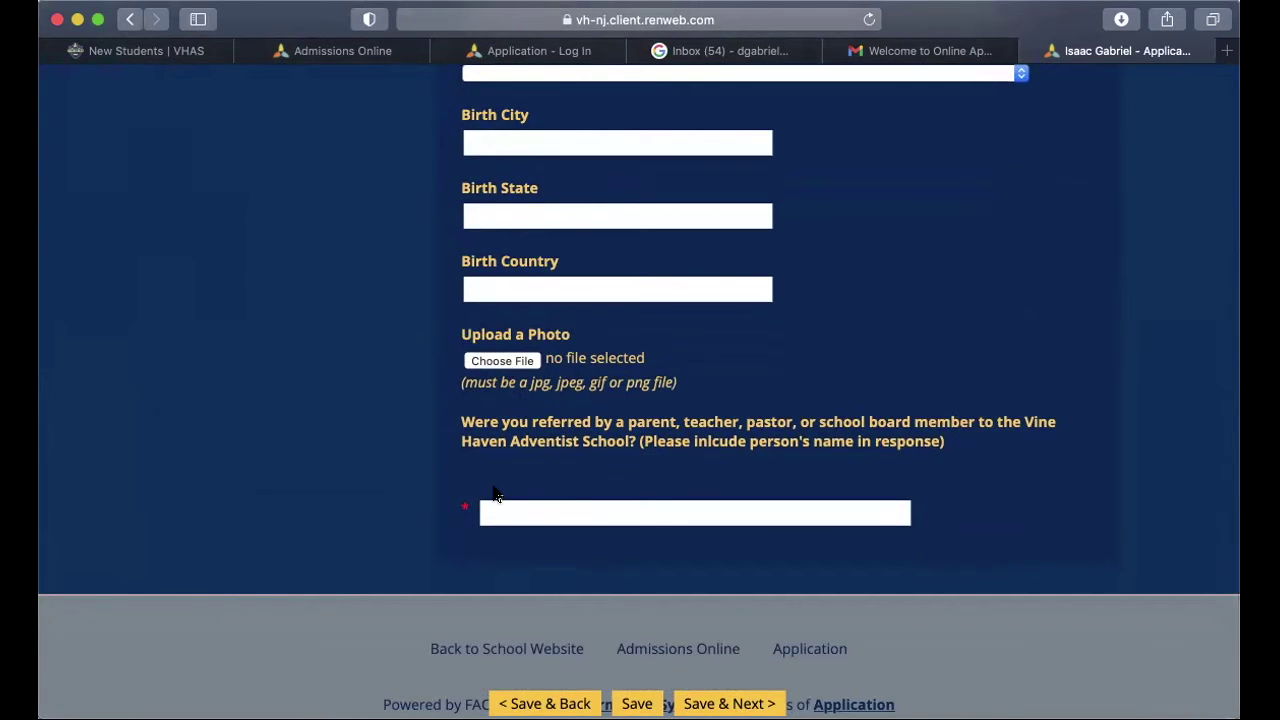
scroll(493, 493, "up", 15)
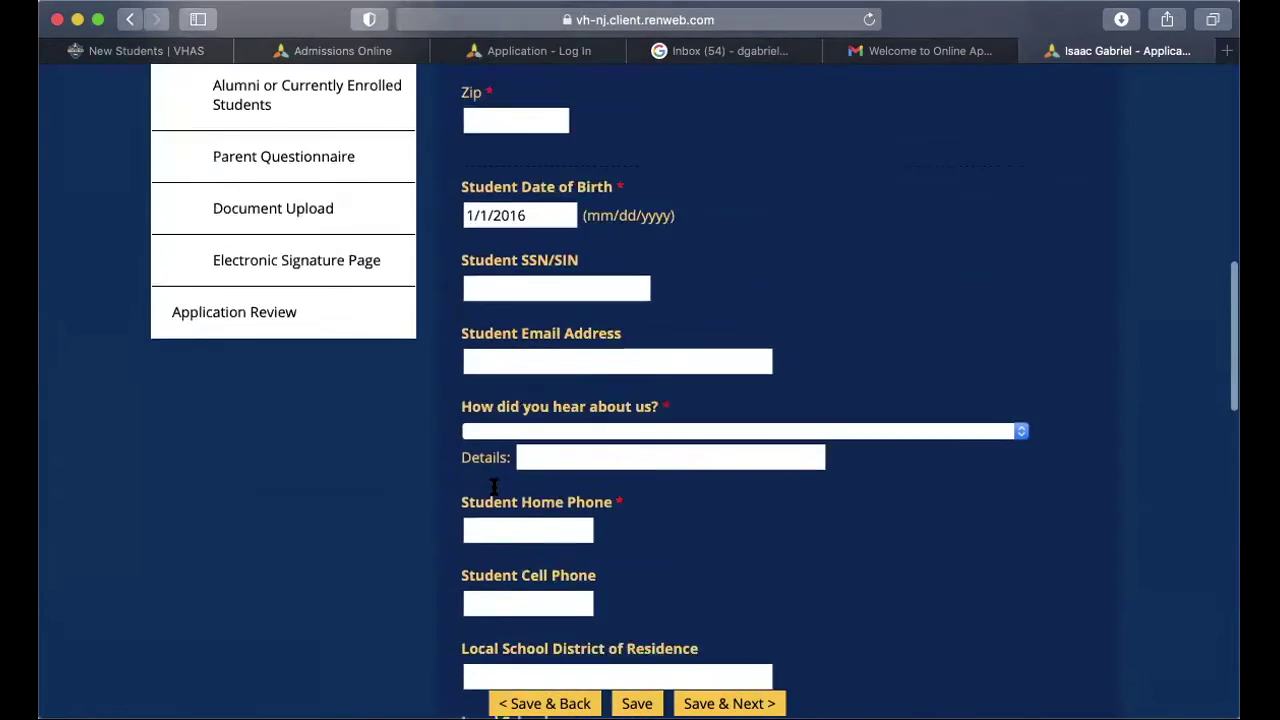
left_click(729, 703)
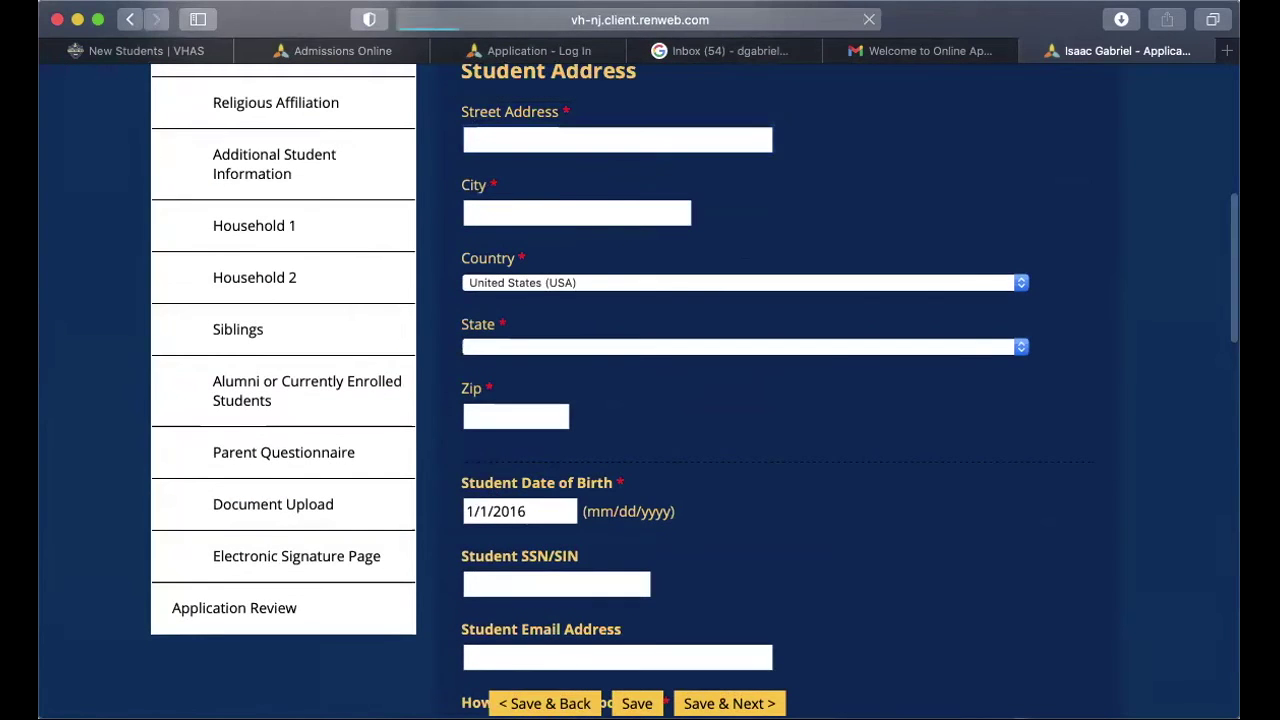
scroll(686, 628, "down", 5)
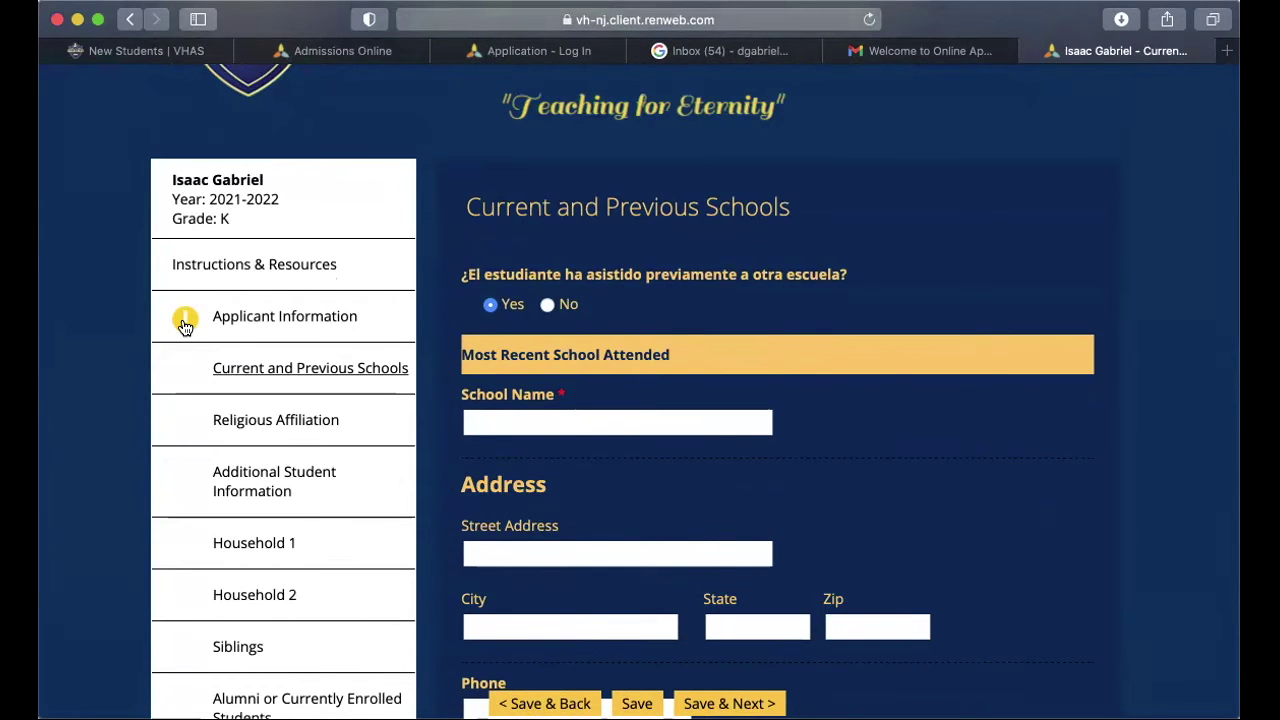
scroll(625, 458, "down", 5)
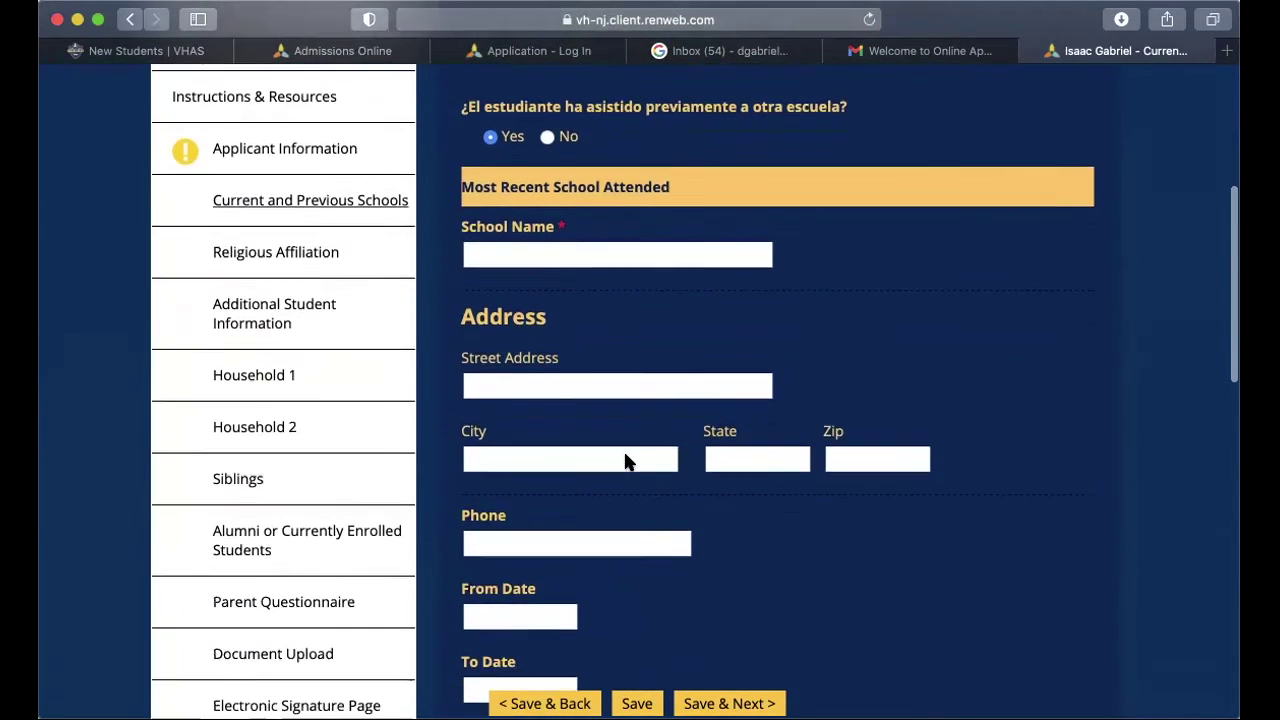
scroll(625, 458, "down", 3)
scroll(625, 458, "down", 8)
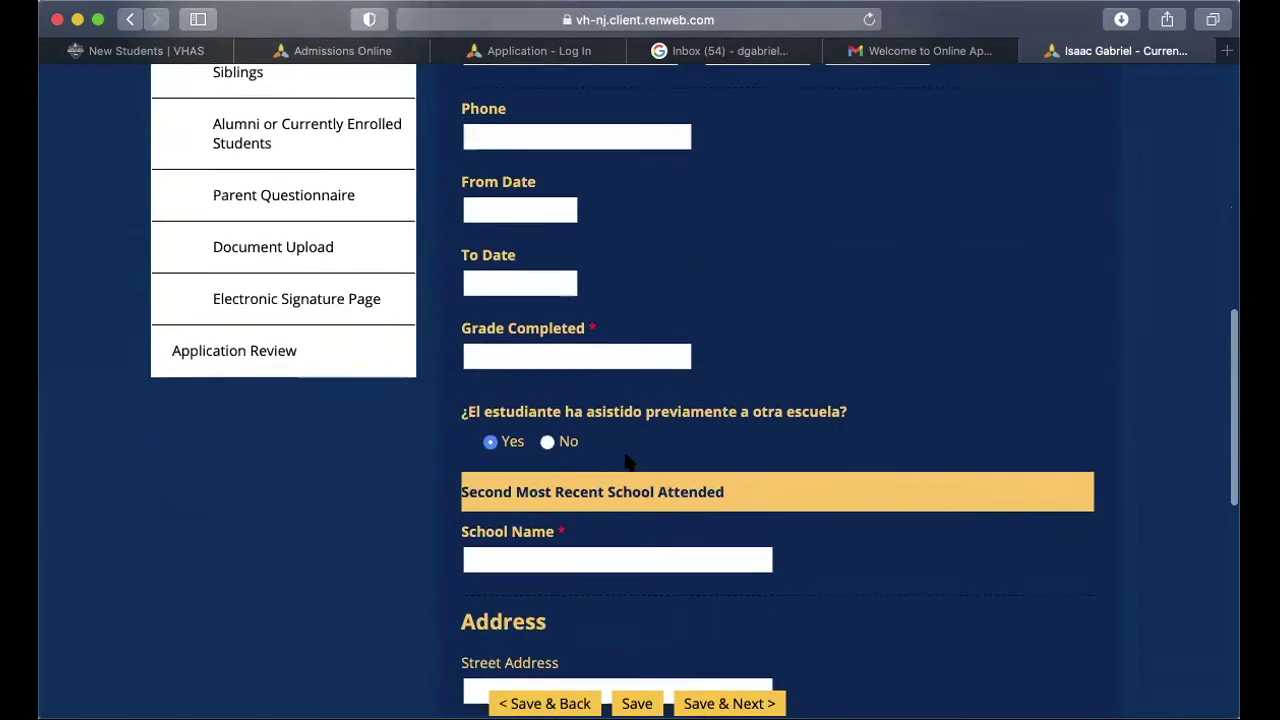
scroll(625, 455, "down", 12)
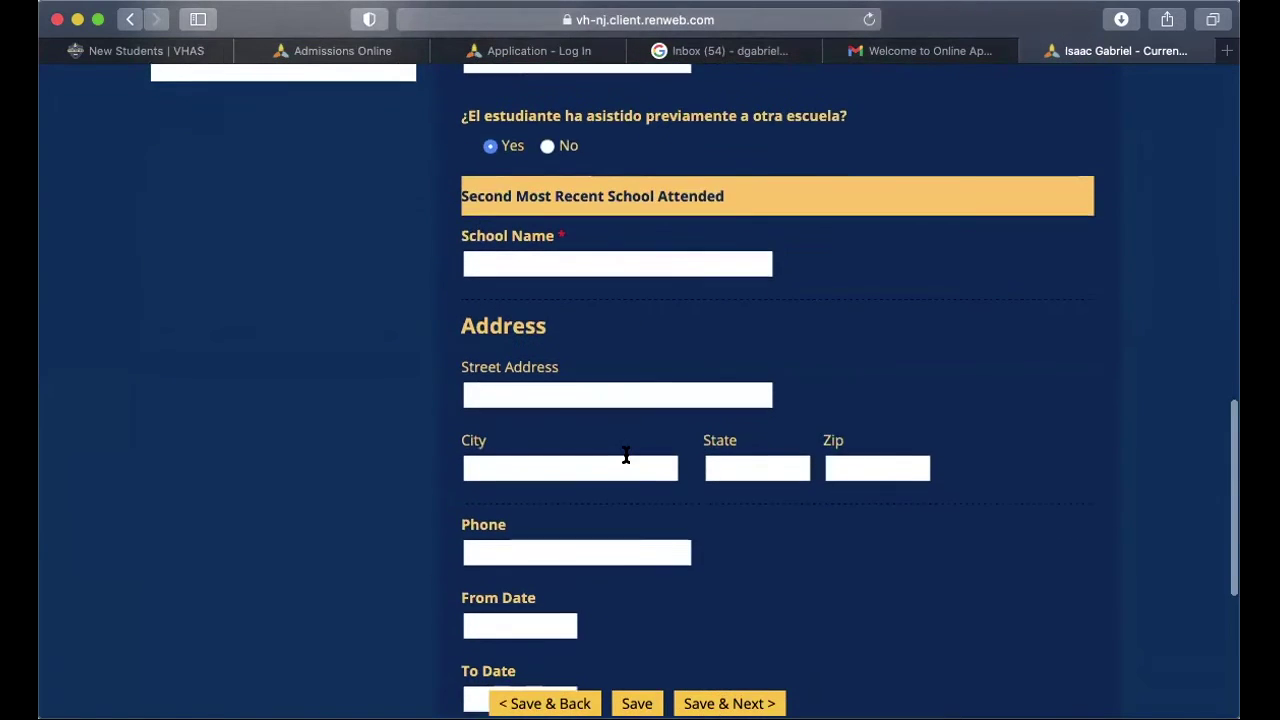
scroll(626, 460, "down", 3)
scroll(626, 460, "up", 20)
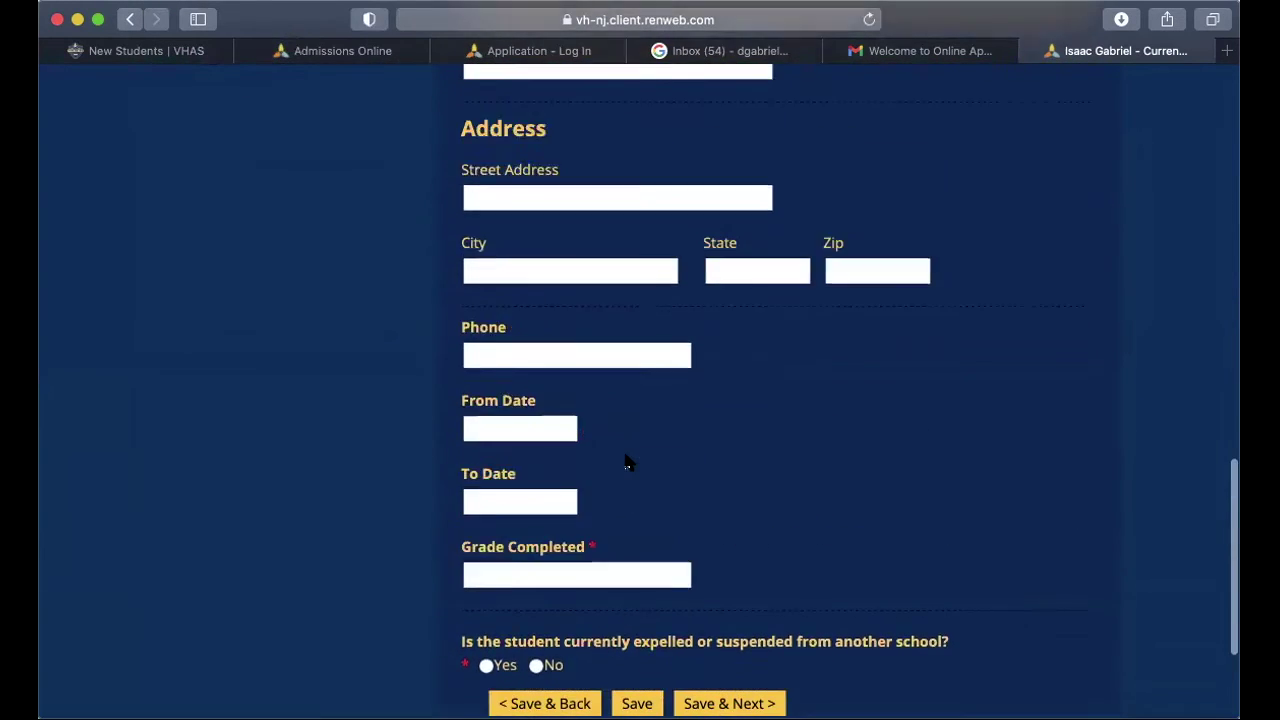
scroll(625, 443, "up", 6)
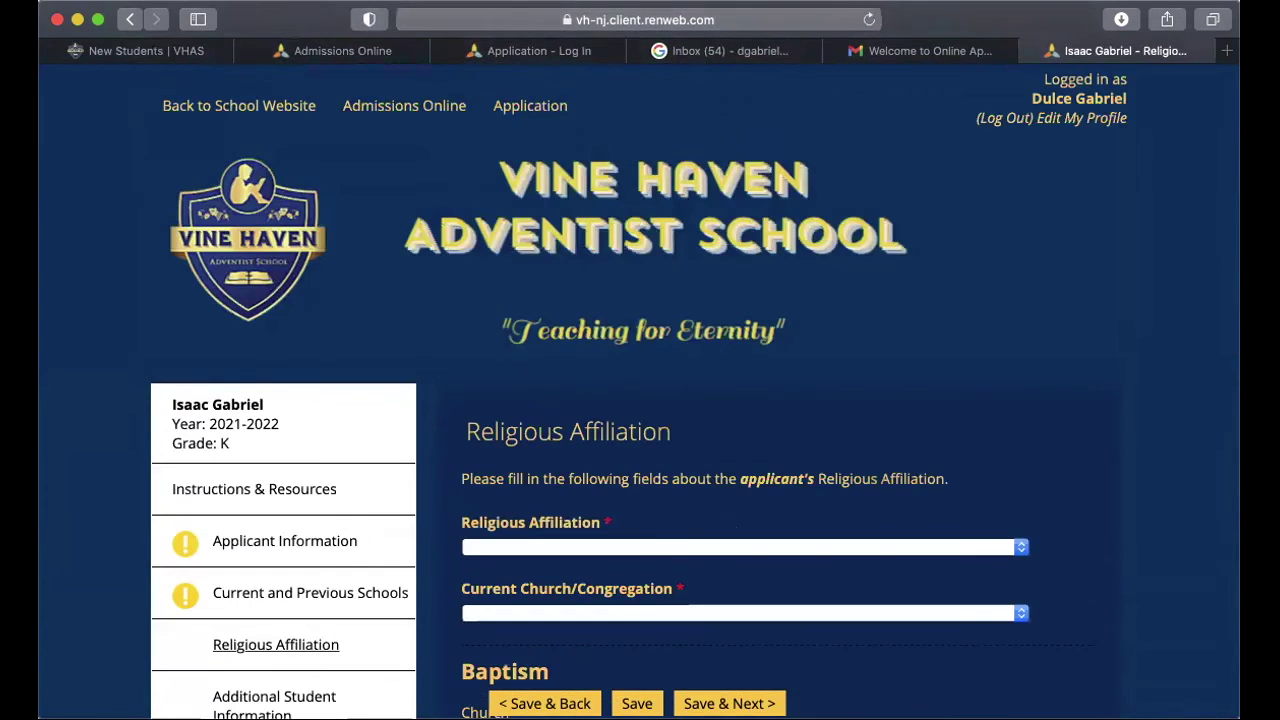
Step: Review the Siblings form and save it as complete
scroll(640, 400, "down", 8)
scroll(640, 400, "up", 6)
scroll(640, 400, "up", 1)
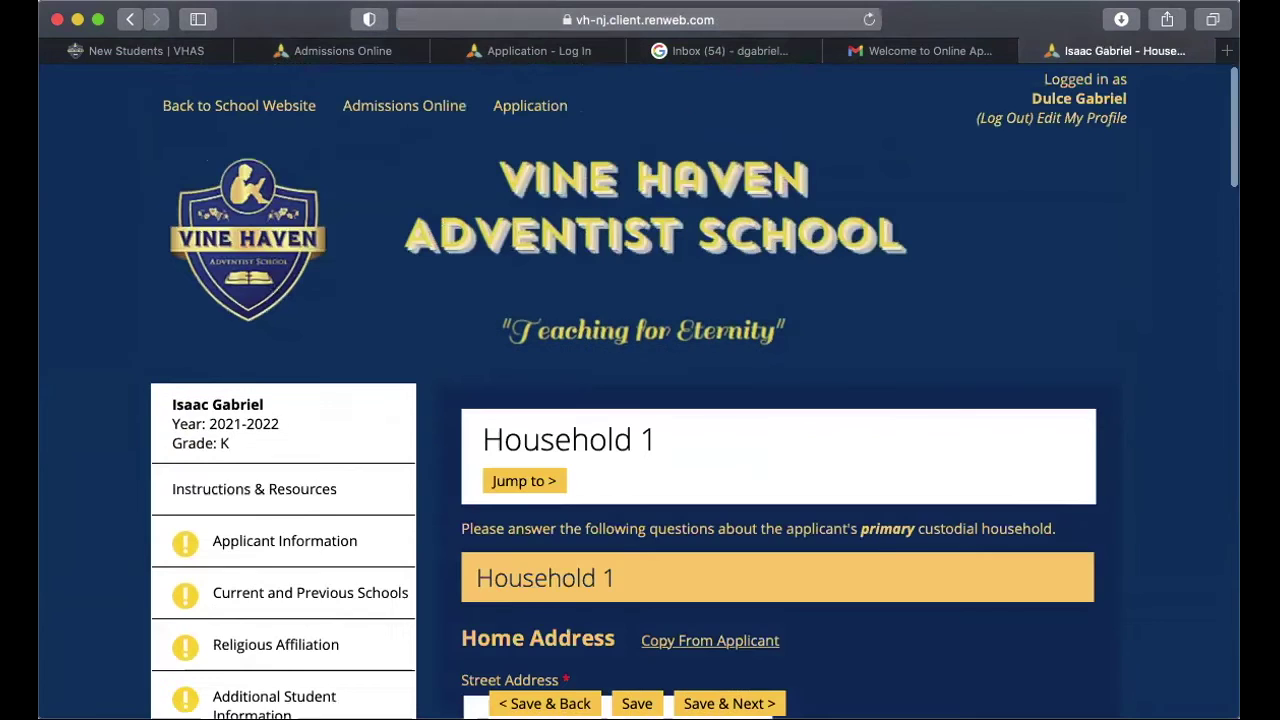
scroll(690, 400, "down", 7)
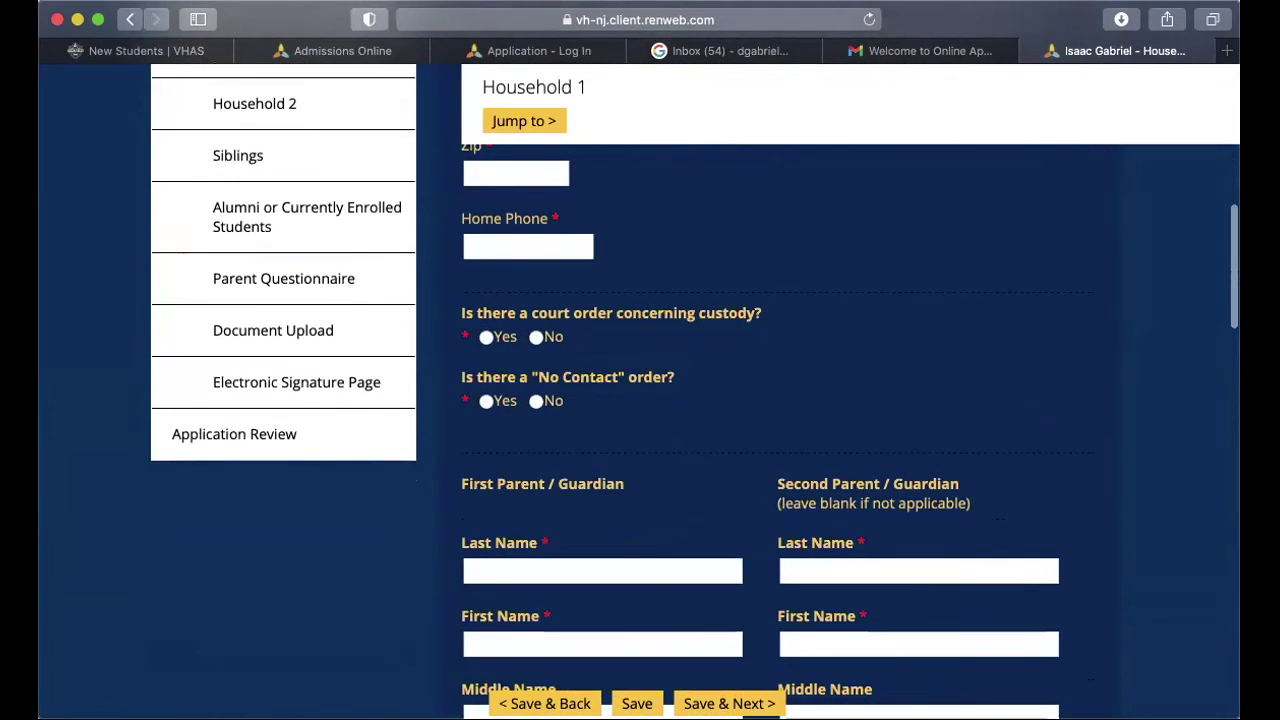
scroll(690, 400, "down", 4)
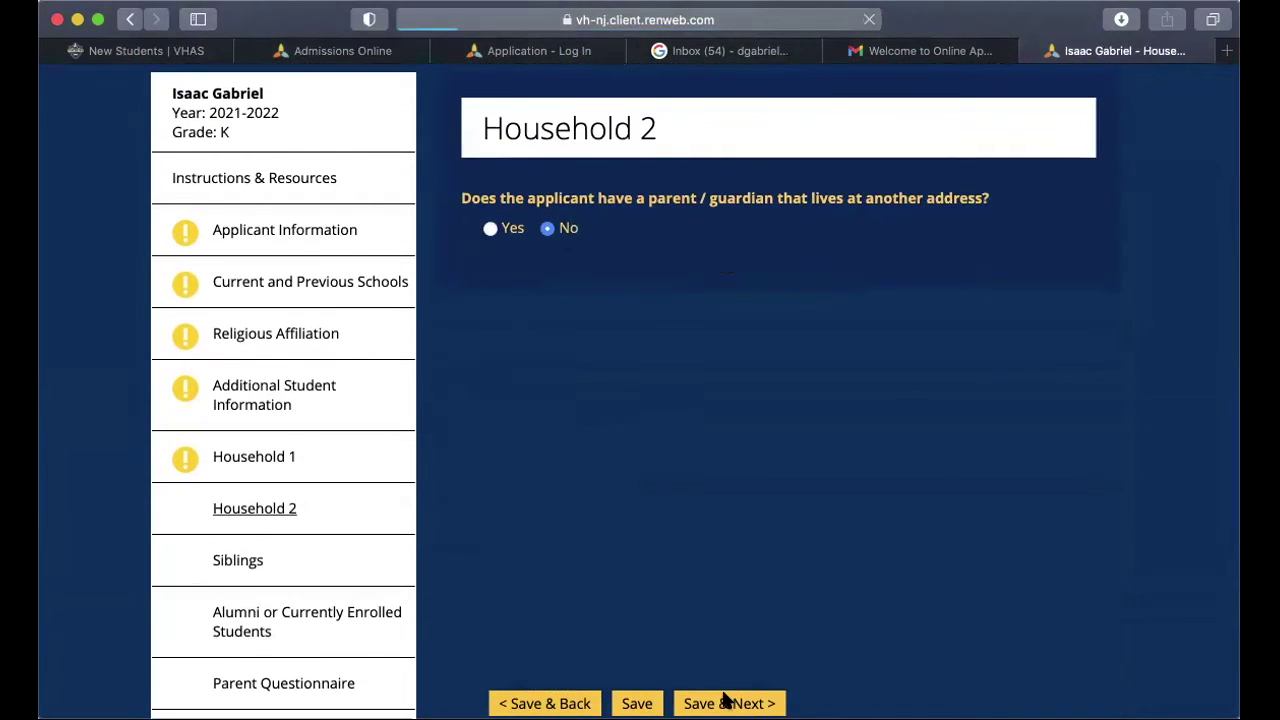
scroll(725, 700, "down", 4)
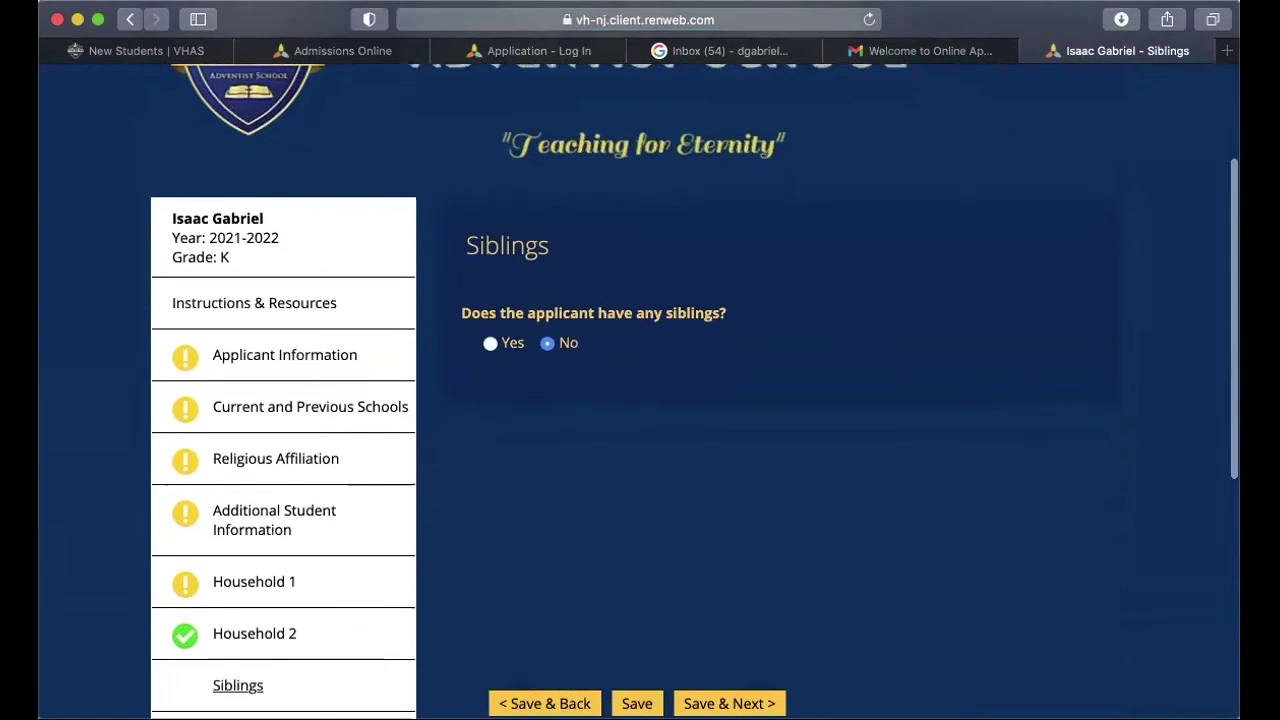
left_click(729, 703)
Step: Save the Alumni or Currently Enrolled Students form with No selected
scroll(725, 700, "down", 7)
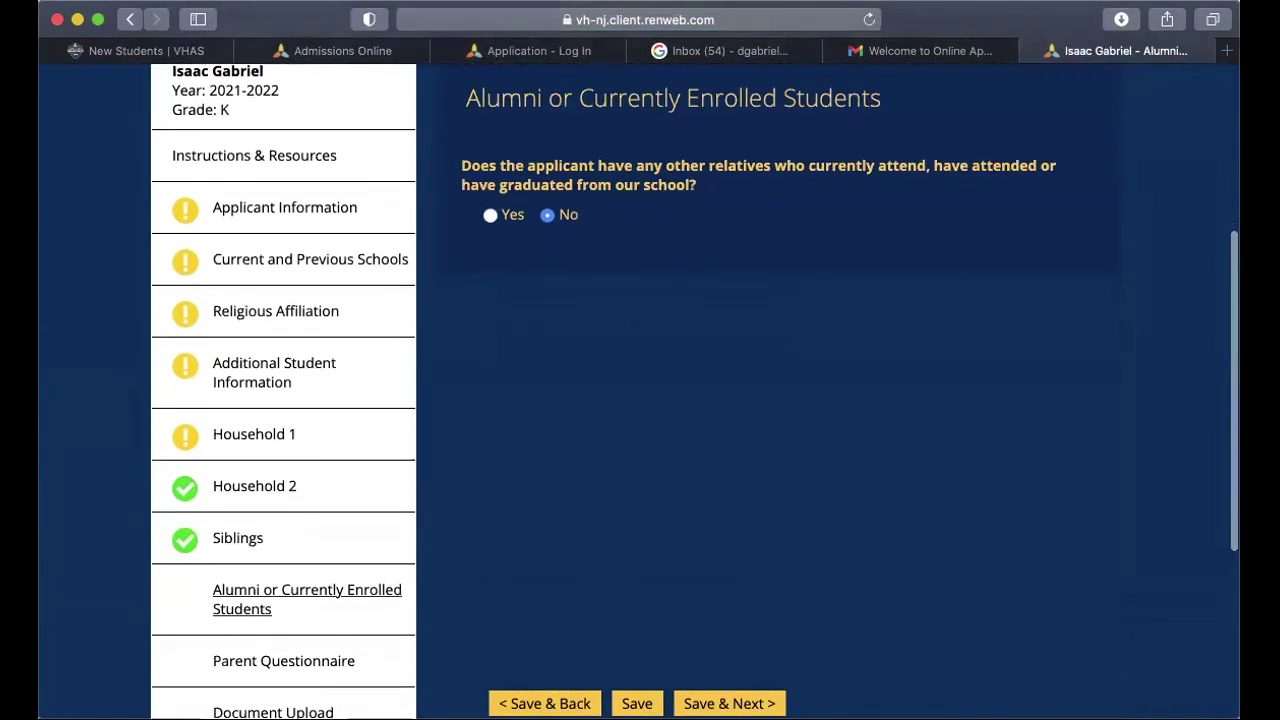
scroll(694, 394, "down", 2)
scroll(694, 394, "down", 1)
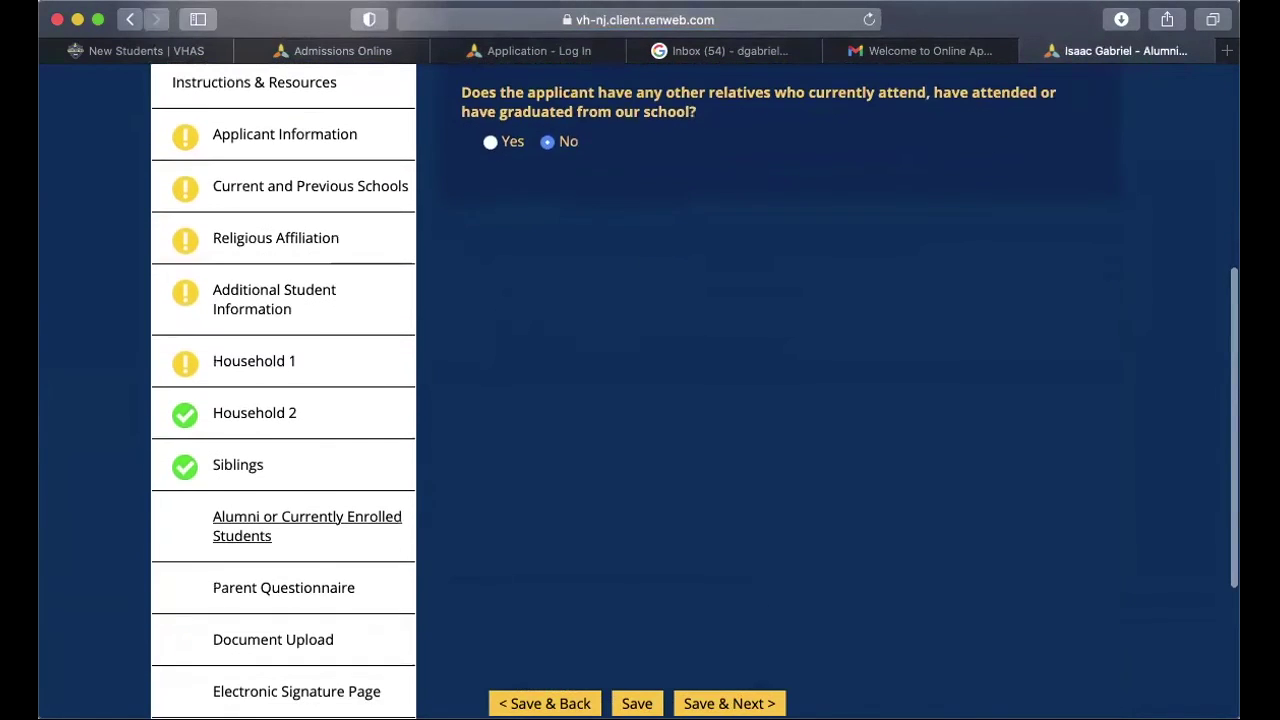
left_click(729, 703)
Step: Scroll through the Parent Questionnaire and Document Upload forms to reach the Electronic Signature Page
scroll(694, 394, "down", 6)
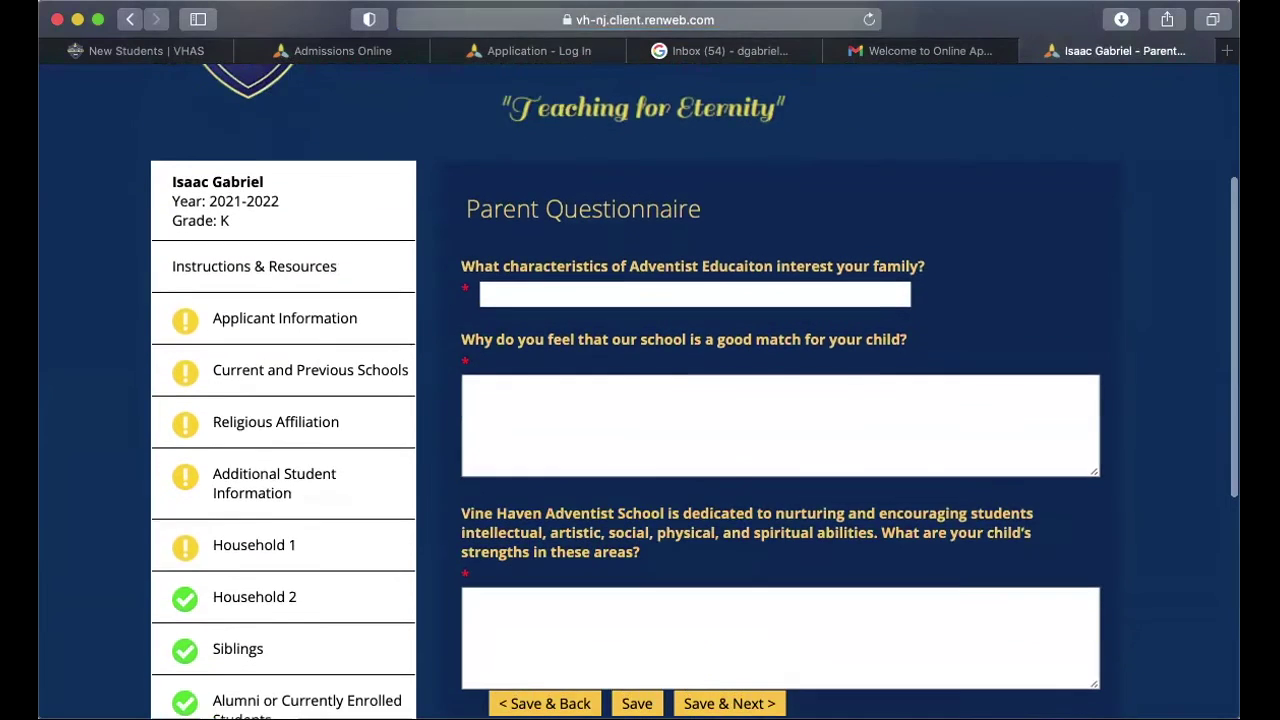
scroll(694, 394, "down", 5)
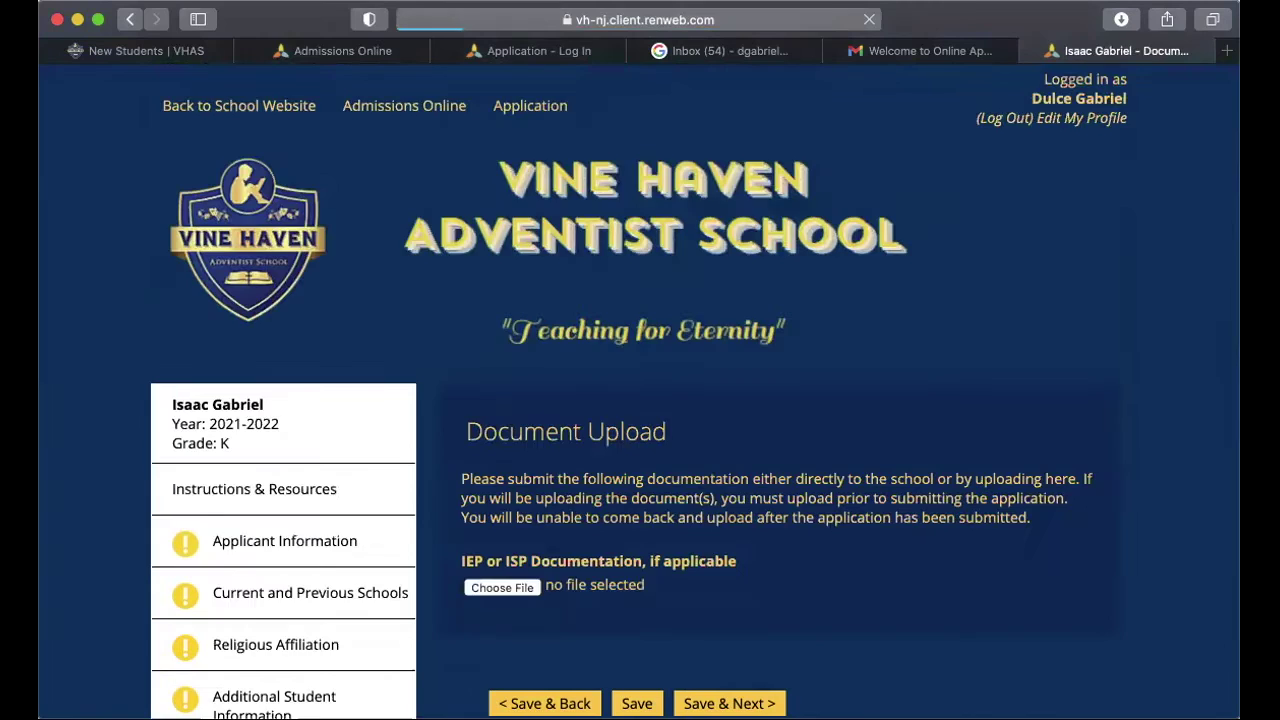
scroll(694, 394, "down", 9)
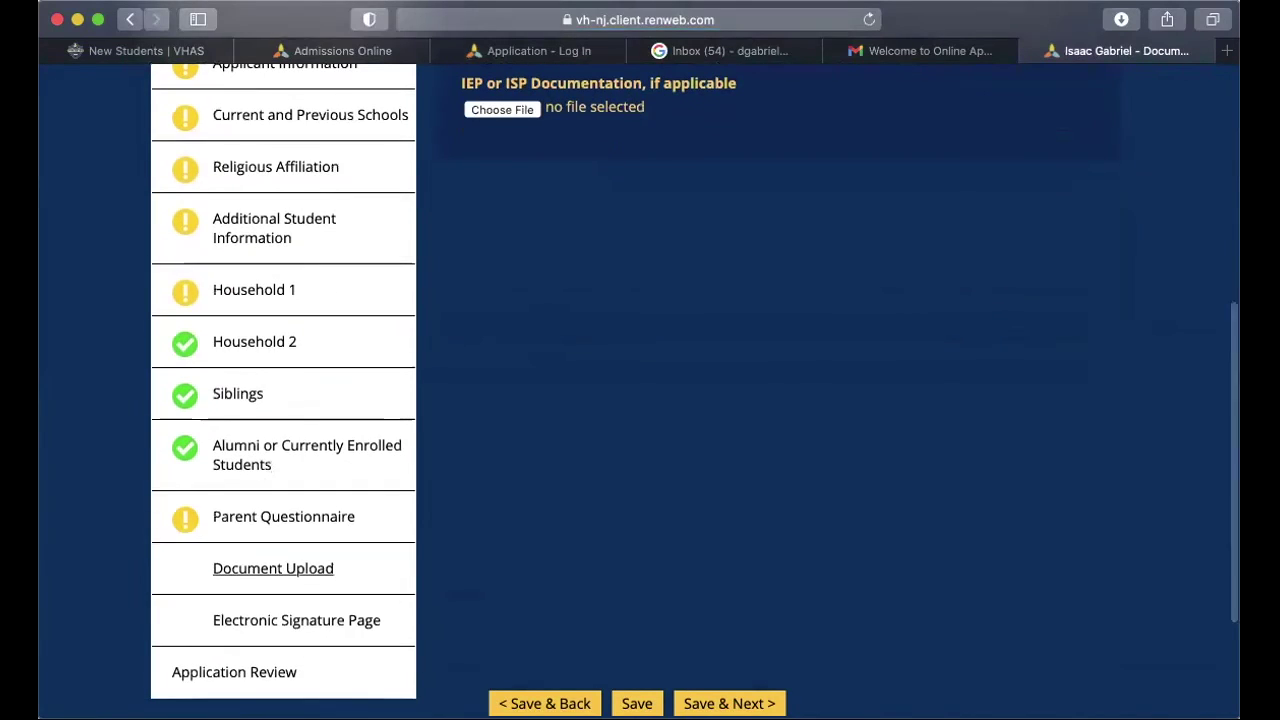
scroll(694, 391, "up", 5)
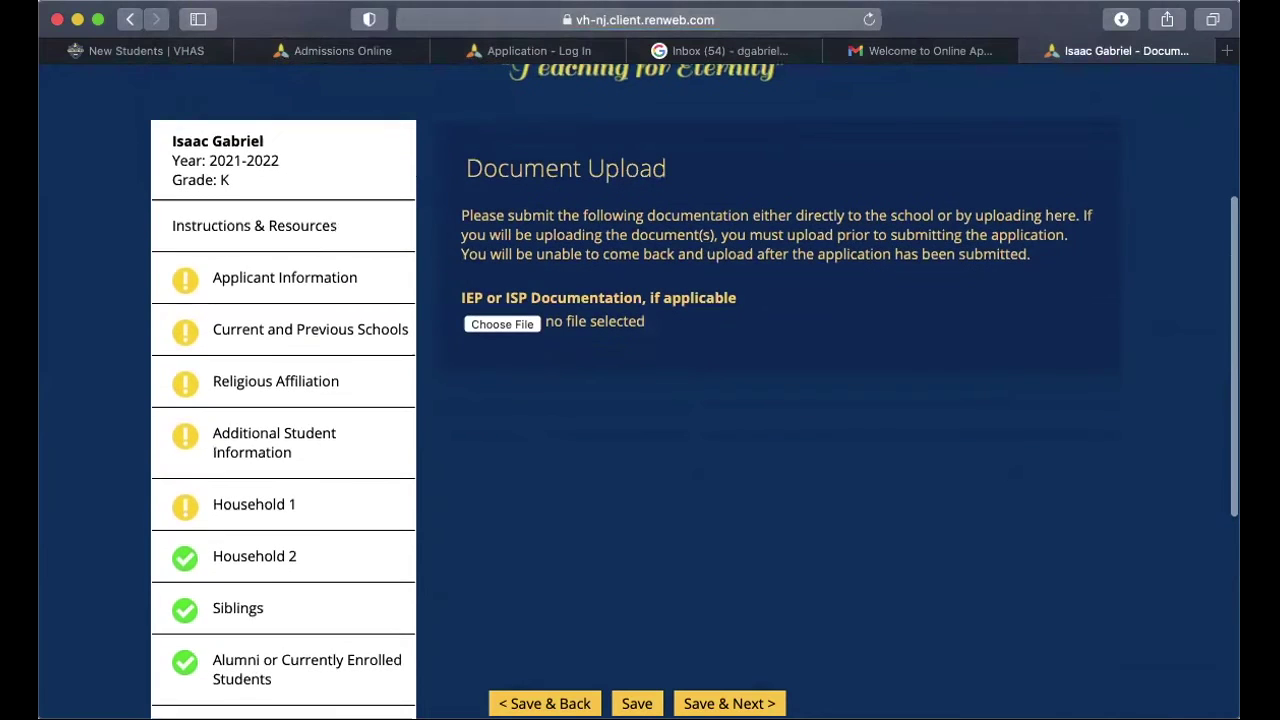
scroll(694, 390, "down", 8)
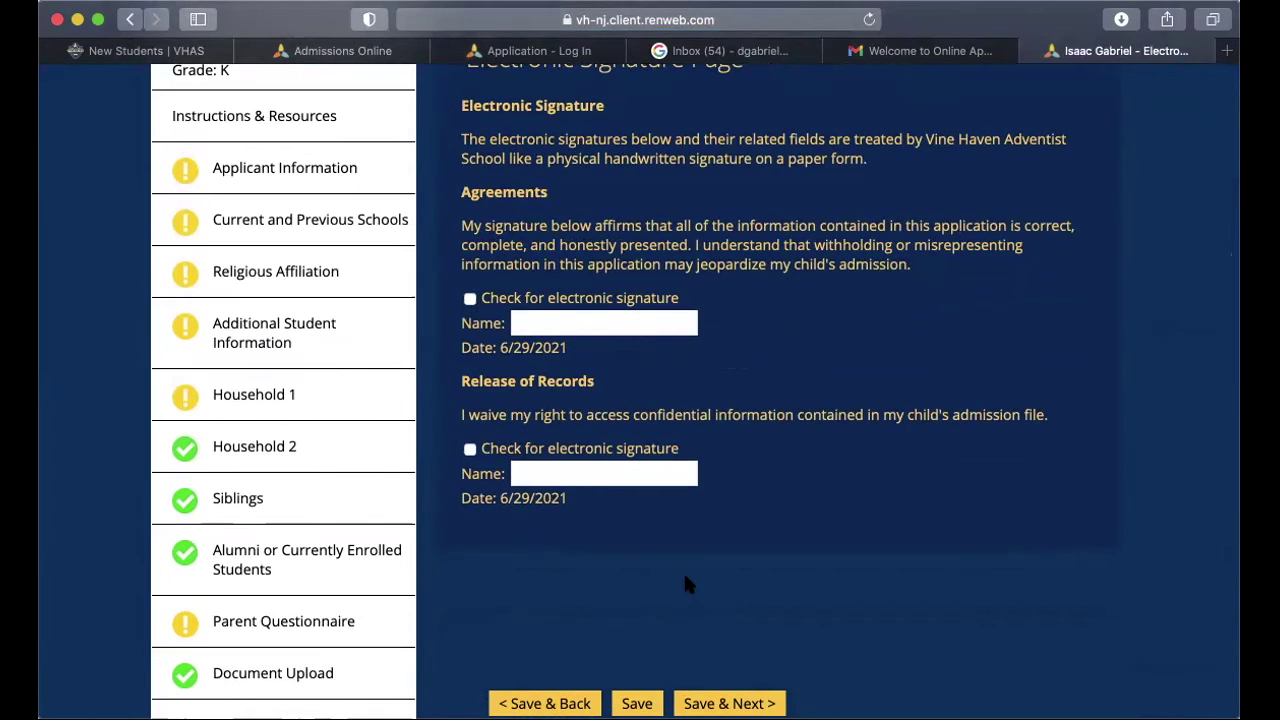
scroll(720, 690, "down", 3)
Step: Save the signature page and look over the Application Review's flagged required fields
left_click(720, 700)
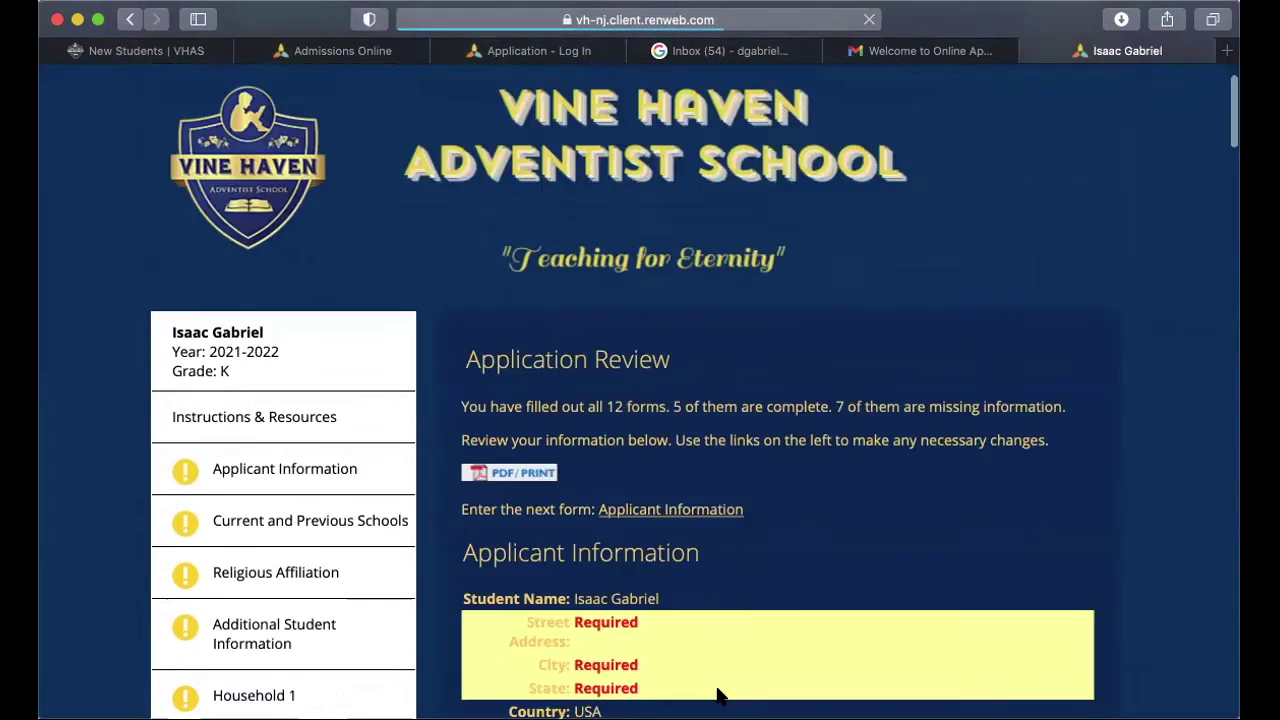
scroll(720, 695, "down", 6)
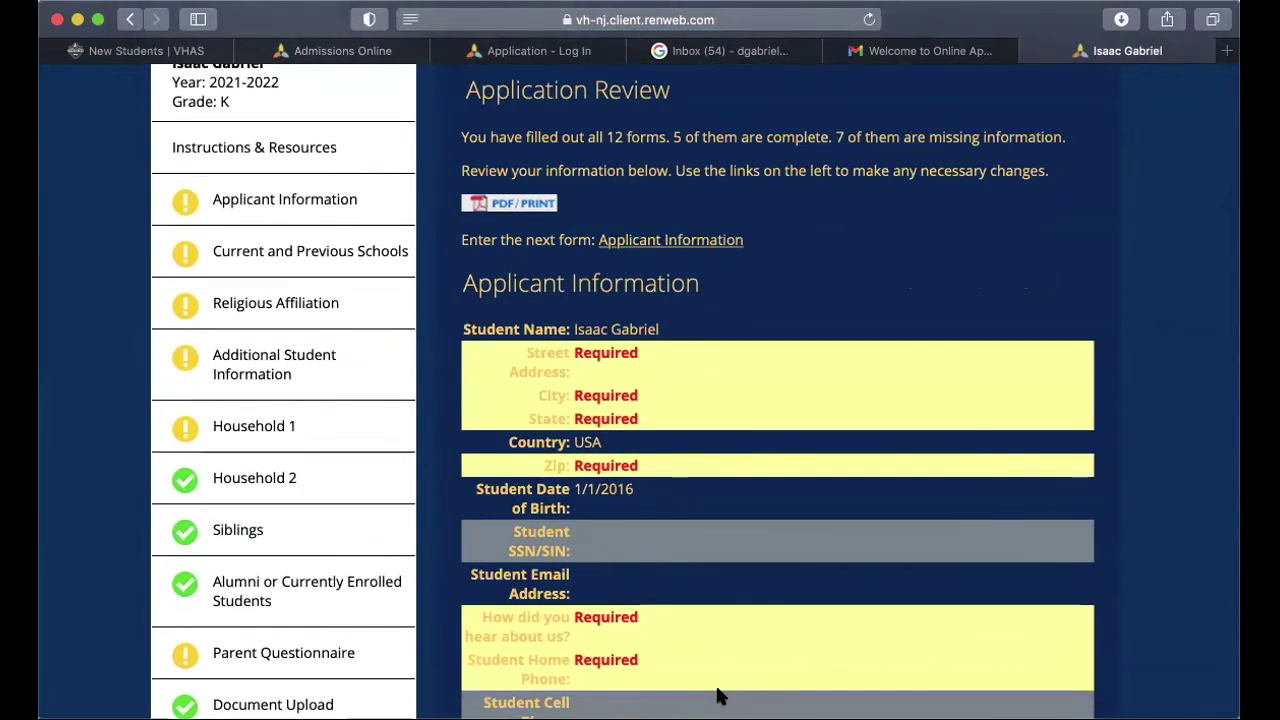
scroll(720, 697, "down", 1)
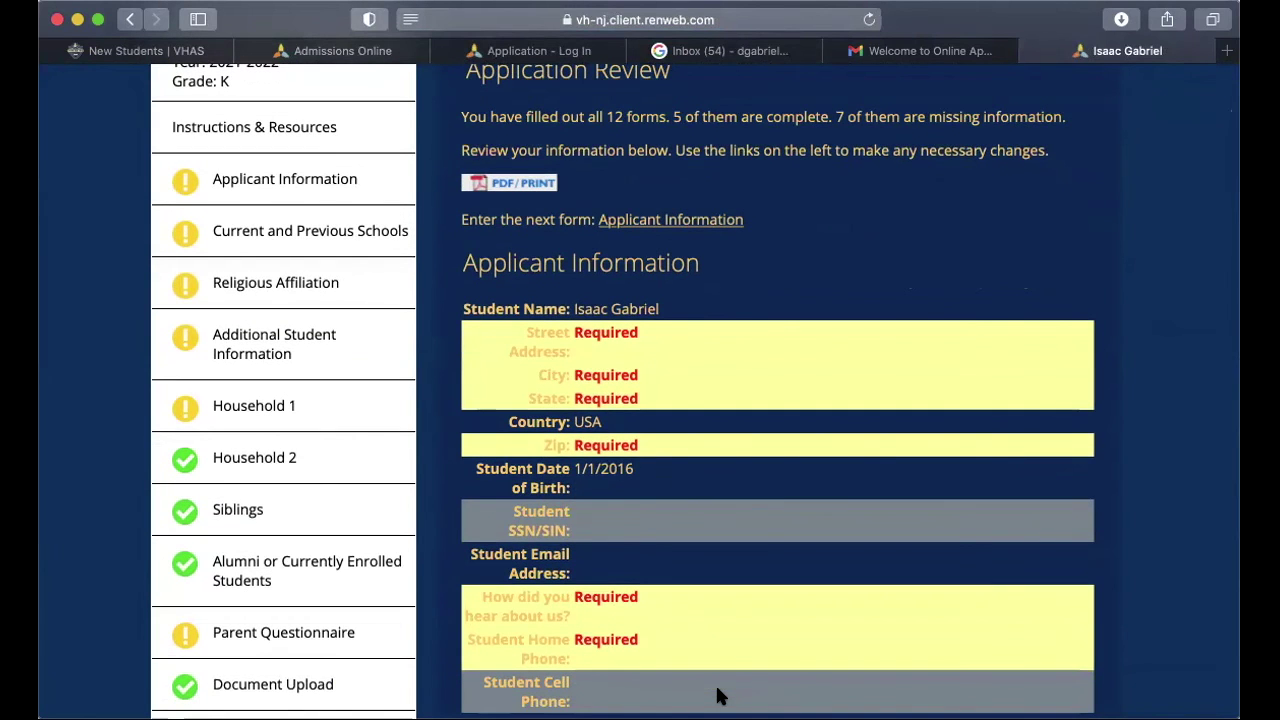
scroll(720, 697, "down", 16)
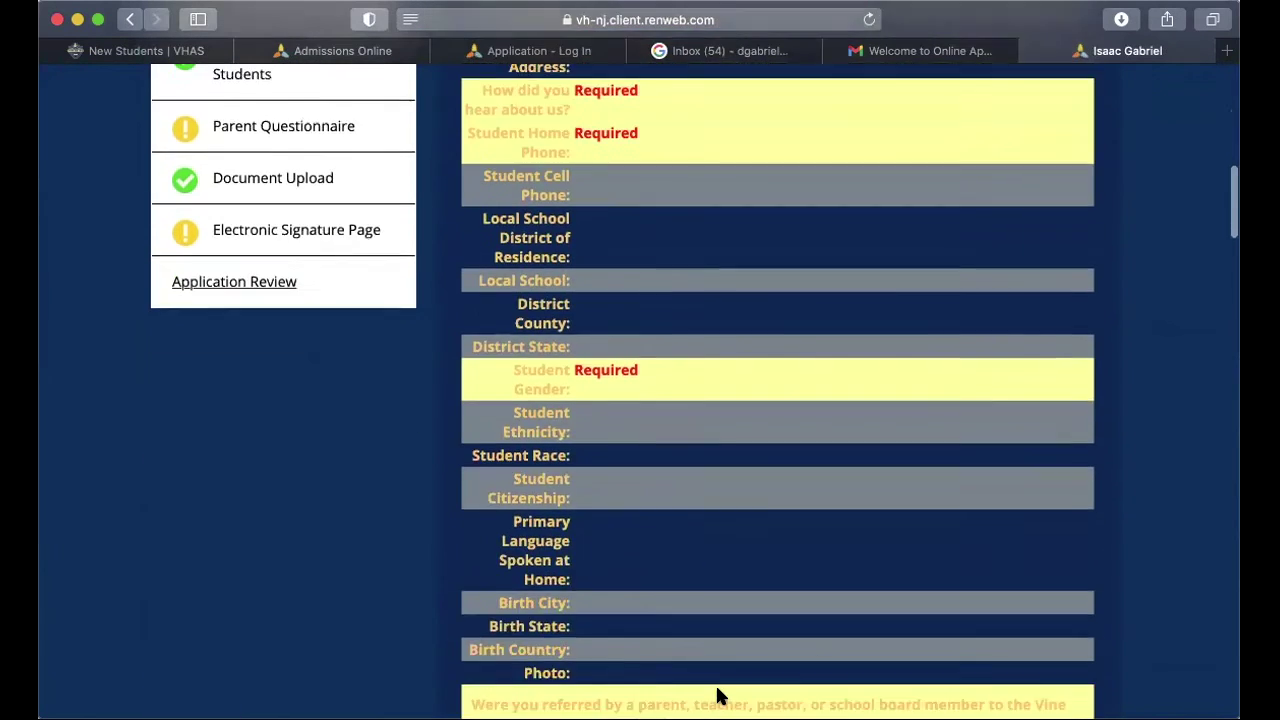
scroll(717, 697, "down", 20)
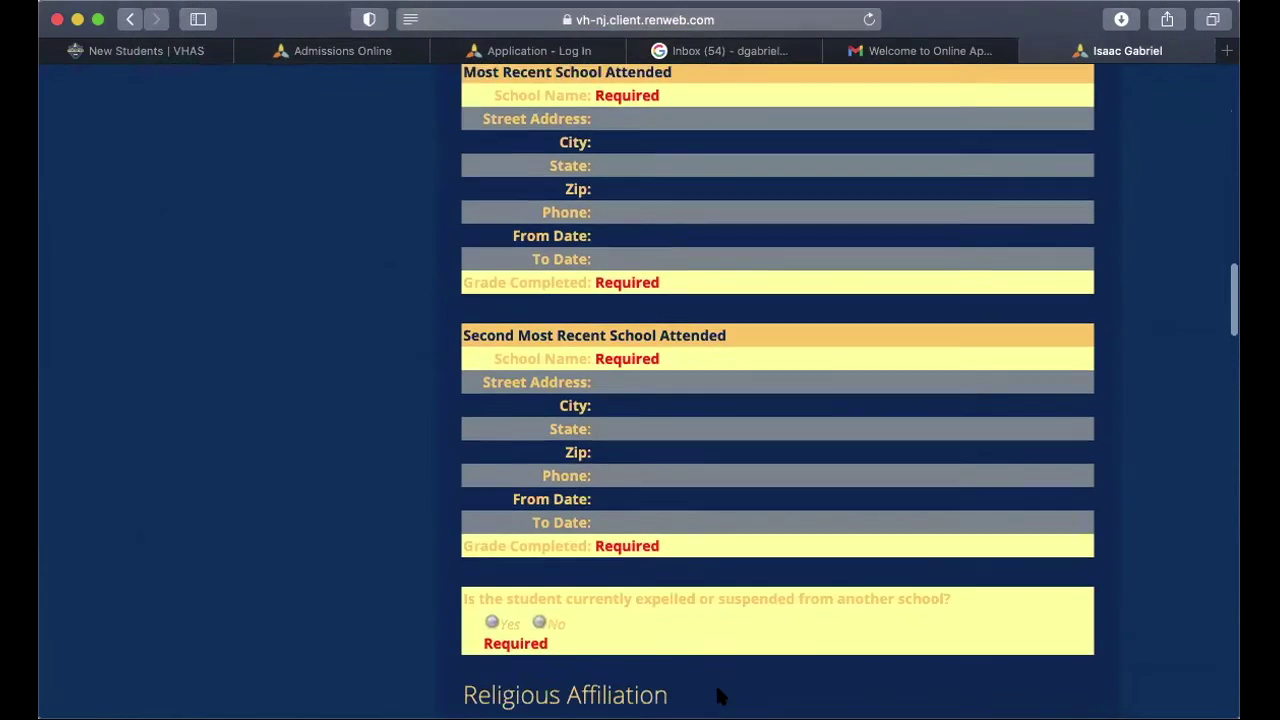
scroll(717, 697, "down", 20)
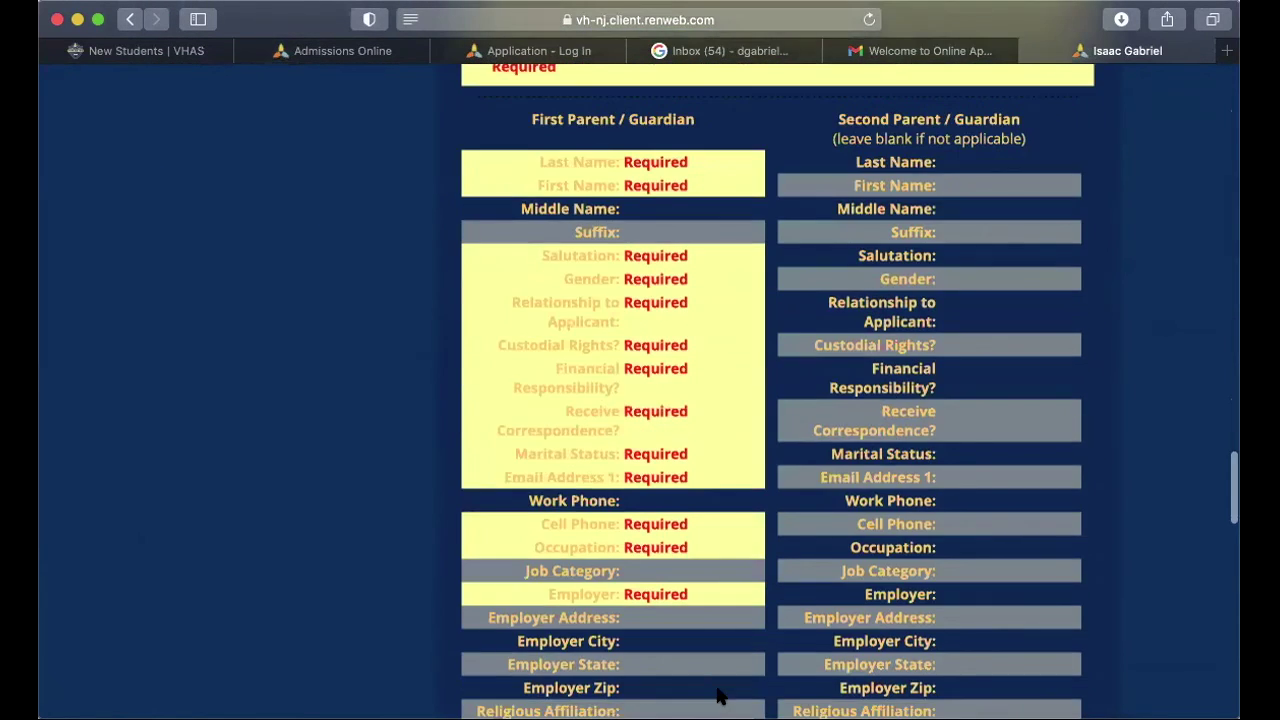
scroll(720, 697, "down", 20)
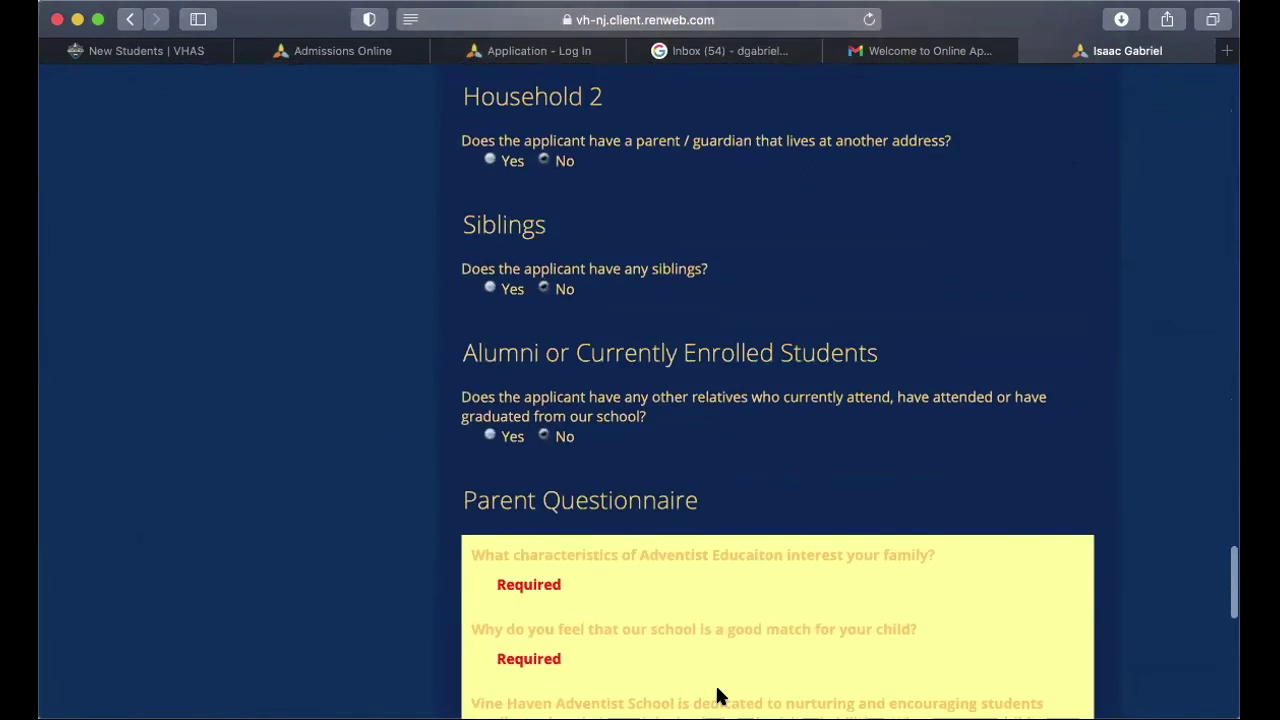
scroll(757, 460, "up", 2)
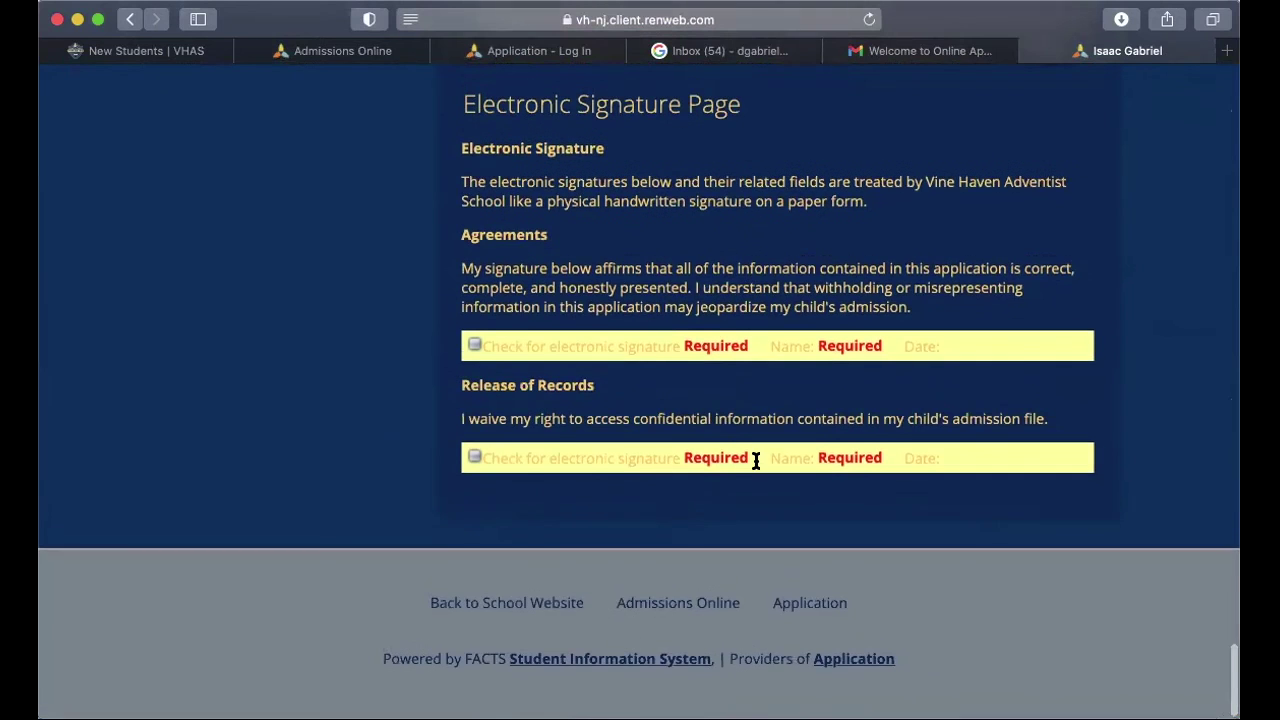
scroll(750, 458, "up", 20)
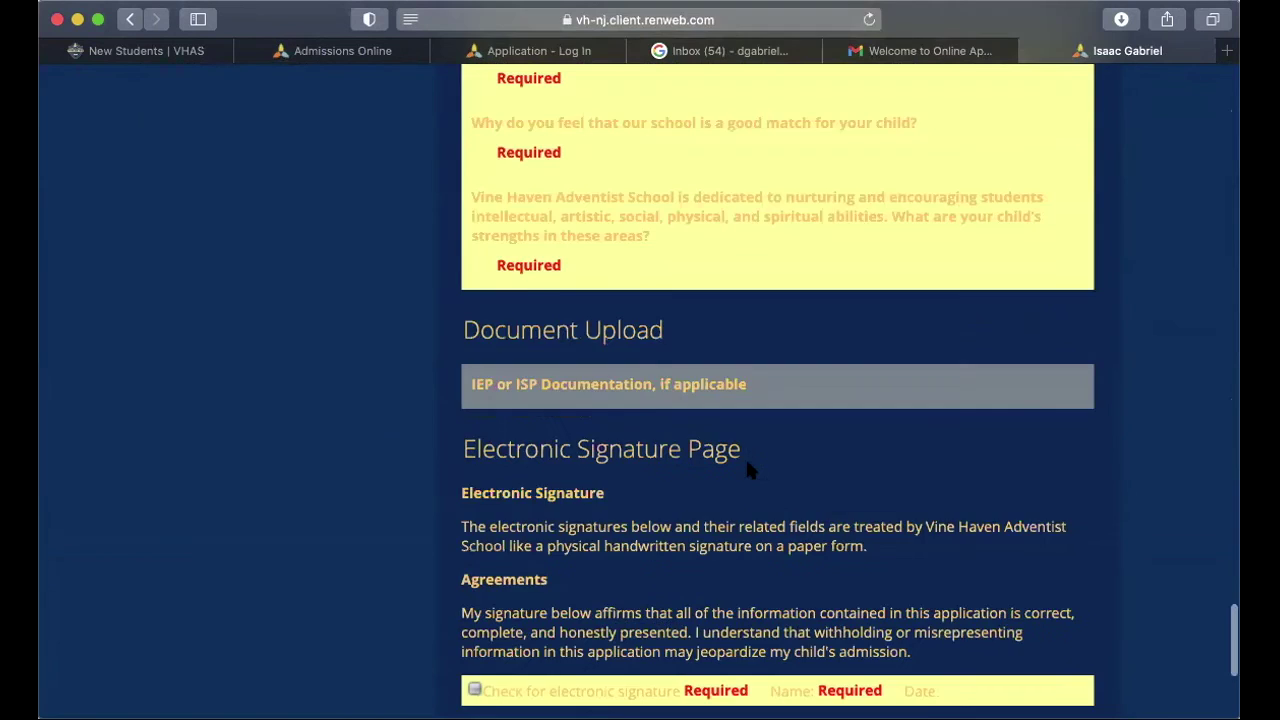
scroll(745, 465, "up", 20)
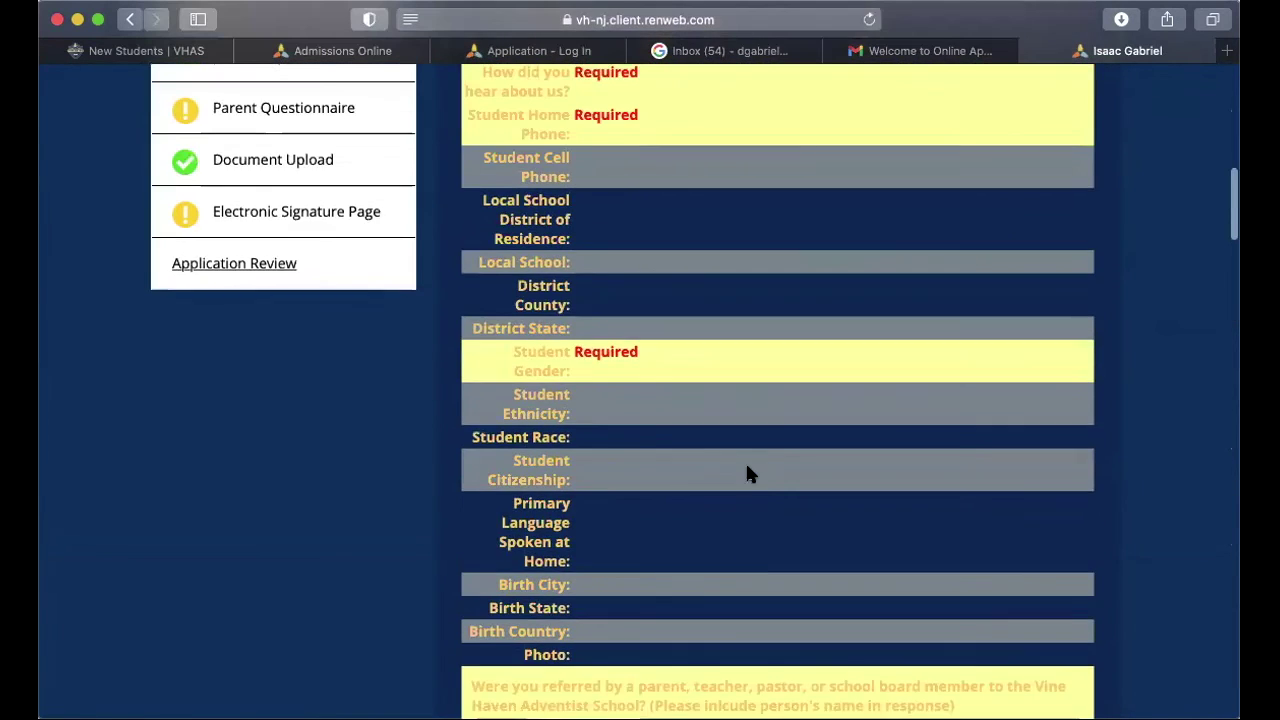
Step: Reload Application Review from the sidebar to recheck its summary: 5 forms complete, 7 missing
left_click(268, 596)
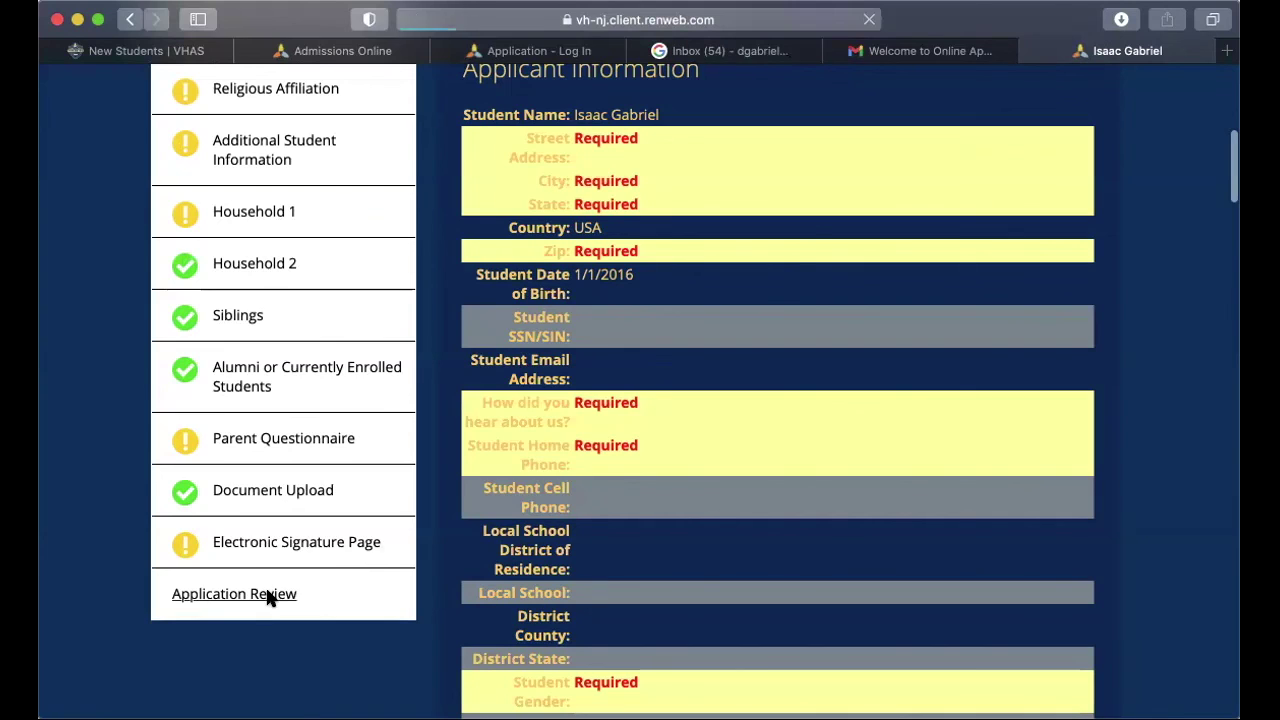
scroll(268, 597, "down", 5)
scroll(267, 596, "up", 5)
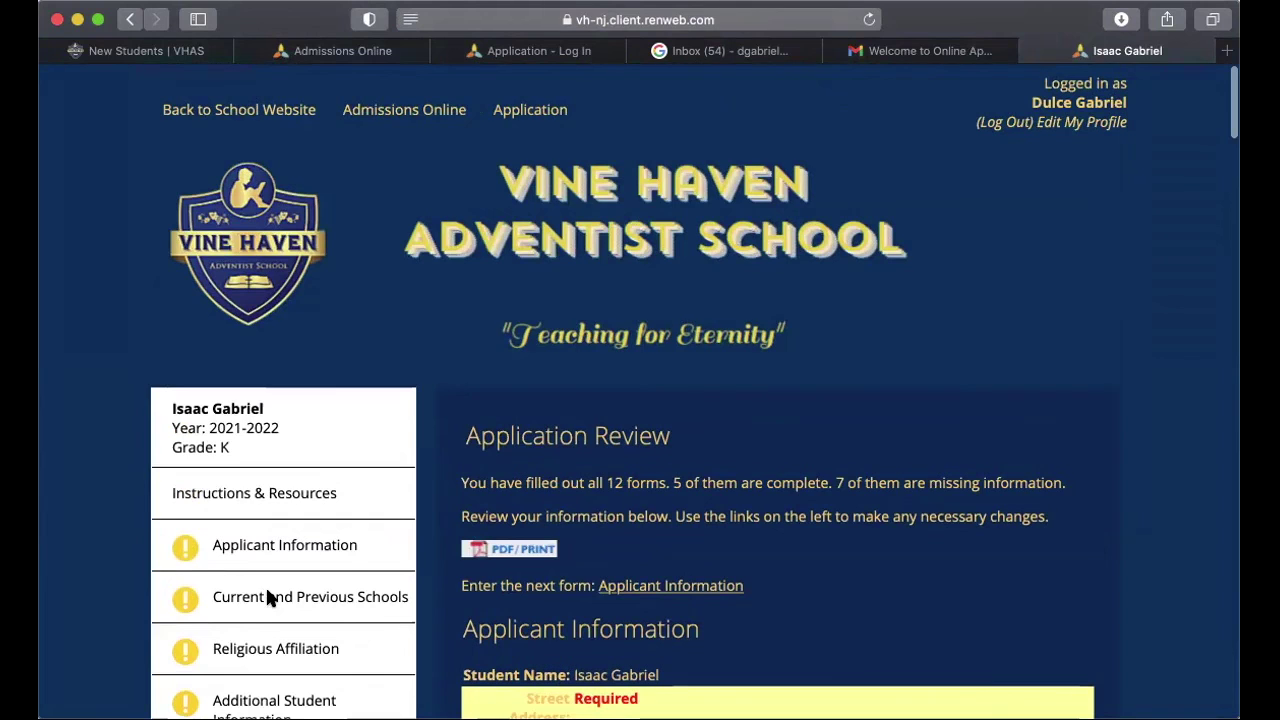
scroll(268, 596, "down", 1)
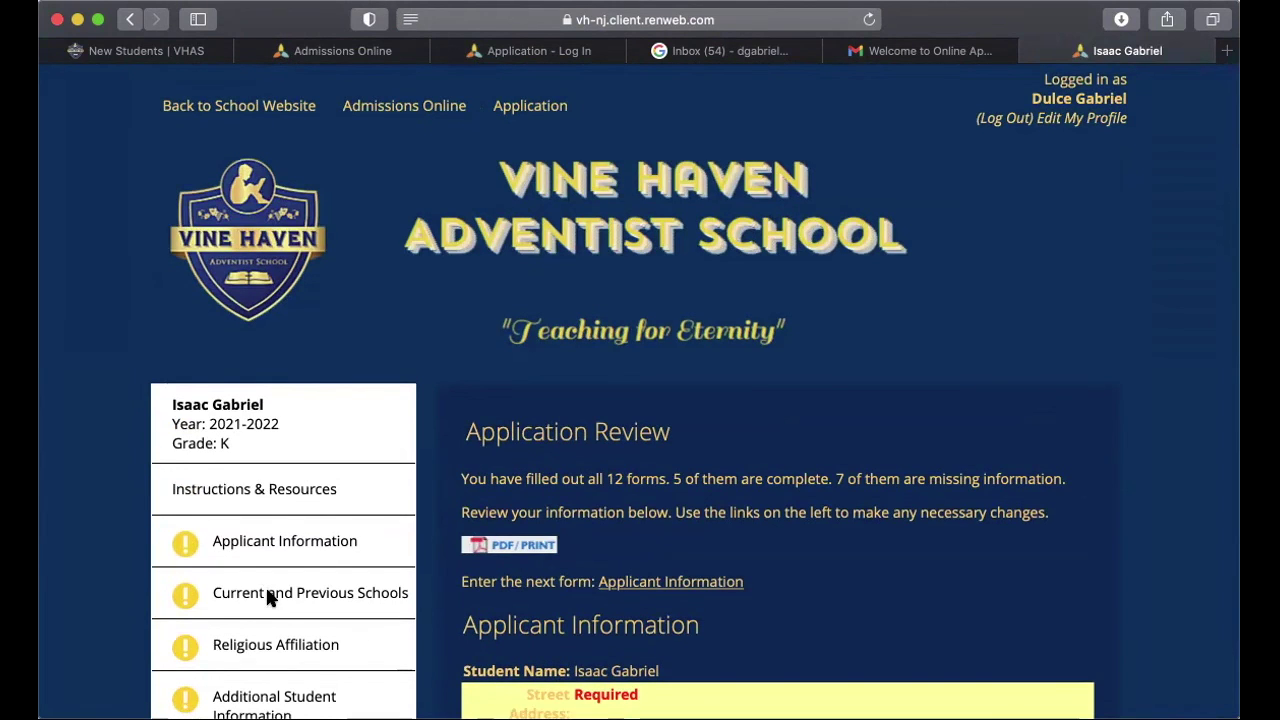